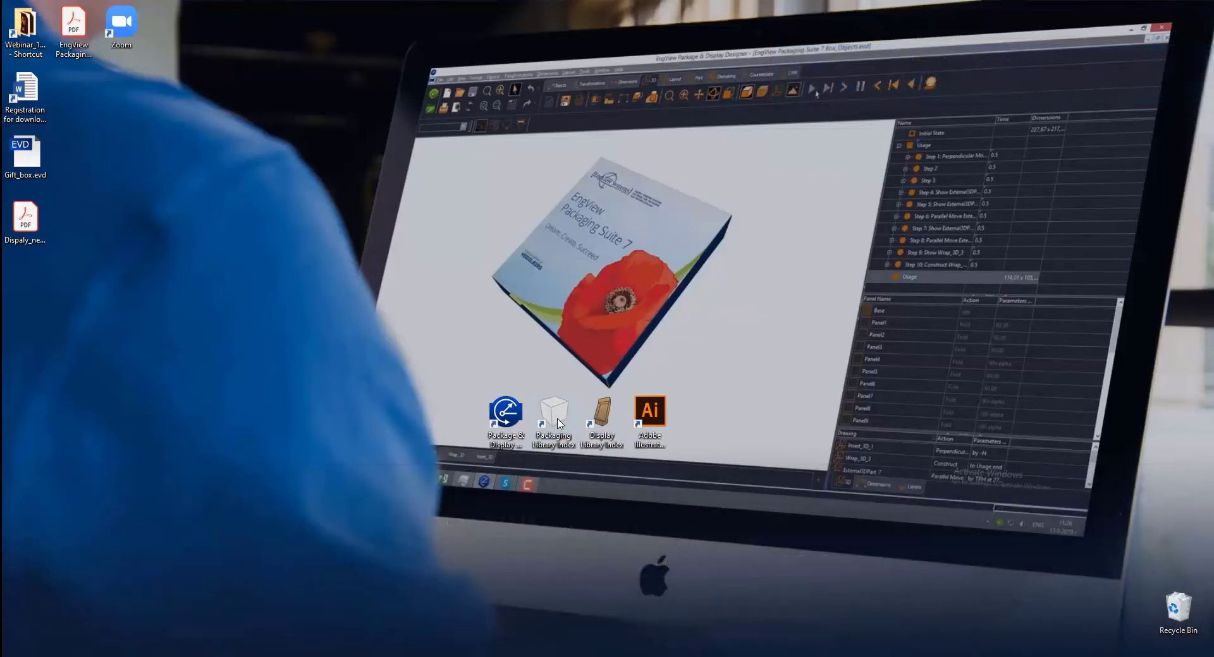
- Open the packaging library index and show the EVF12 Irregular Boxes among EngView's folding carton glued box designs
double_click(554, 419)
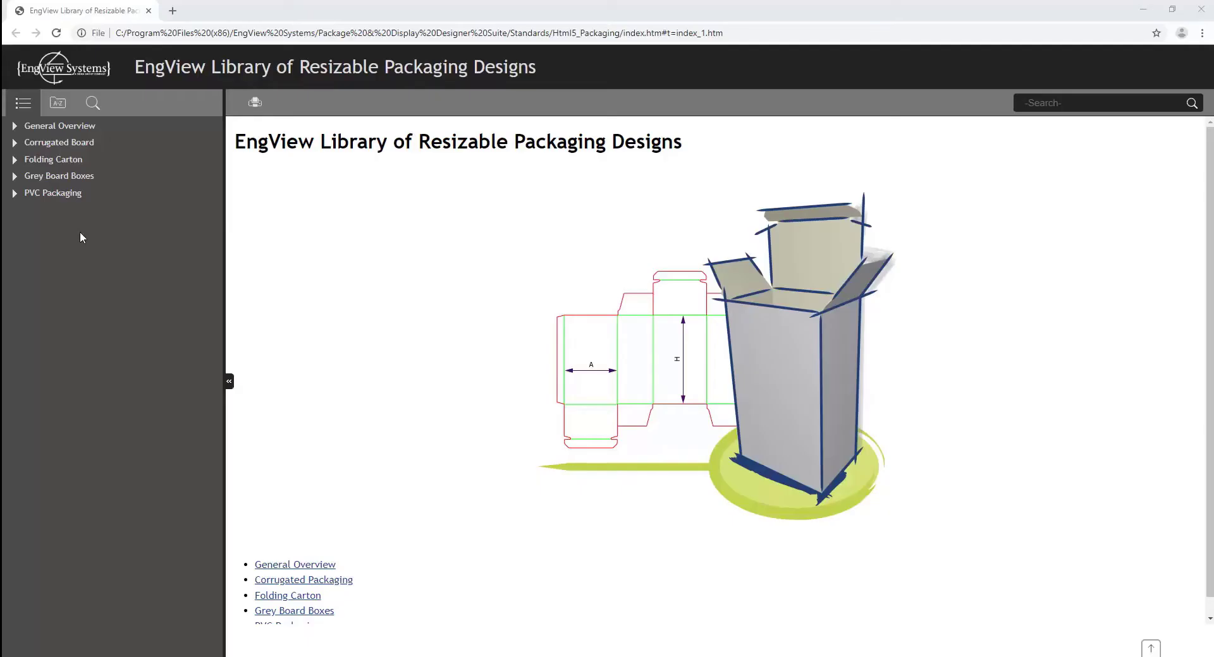
left_click(13, 160)
left_click(29, 193)
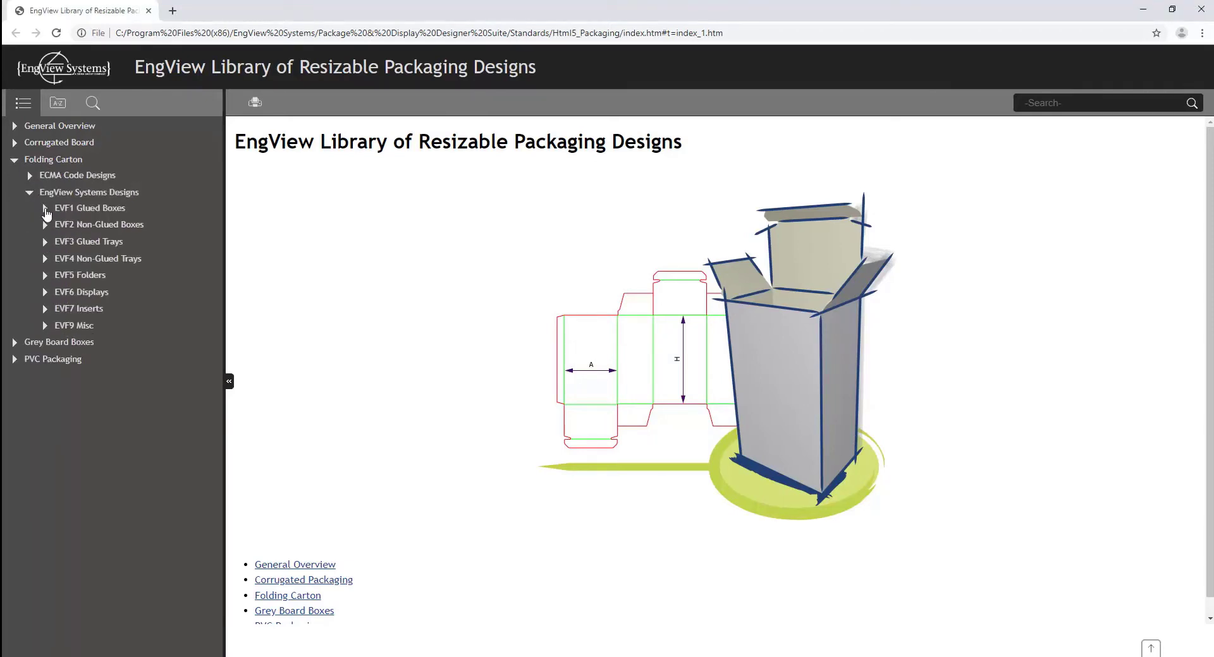
left_click(45, 209)
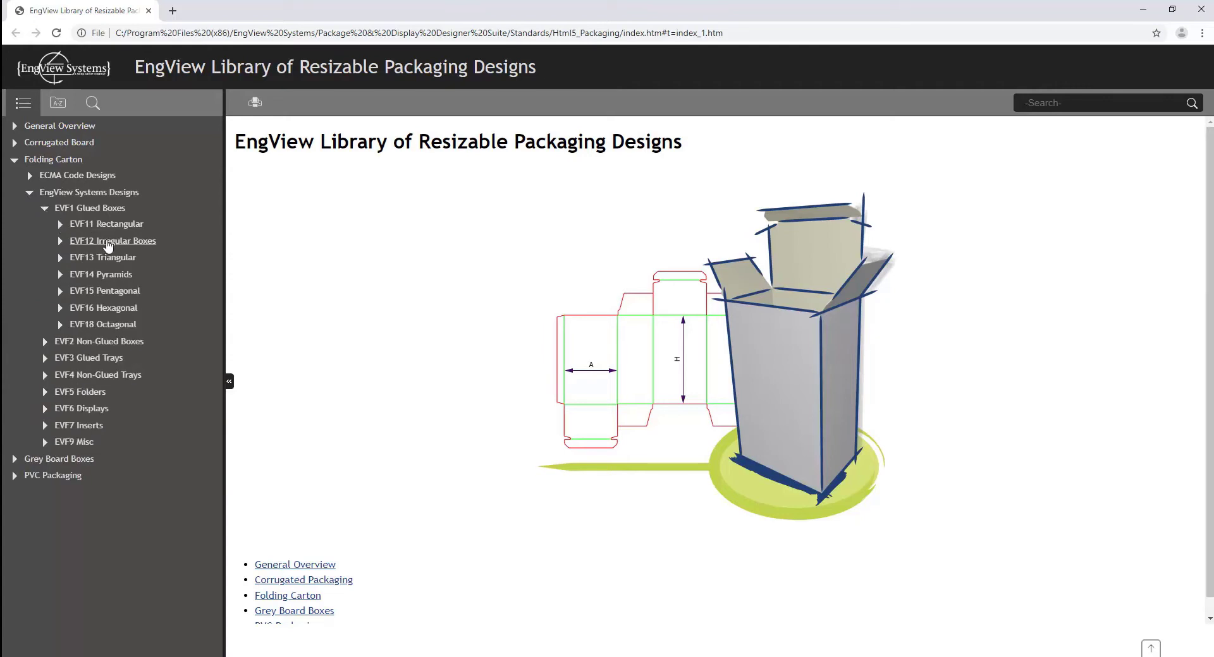
left_click(107, 244)
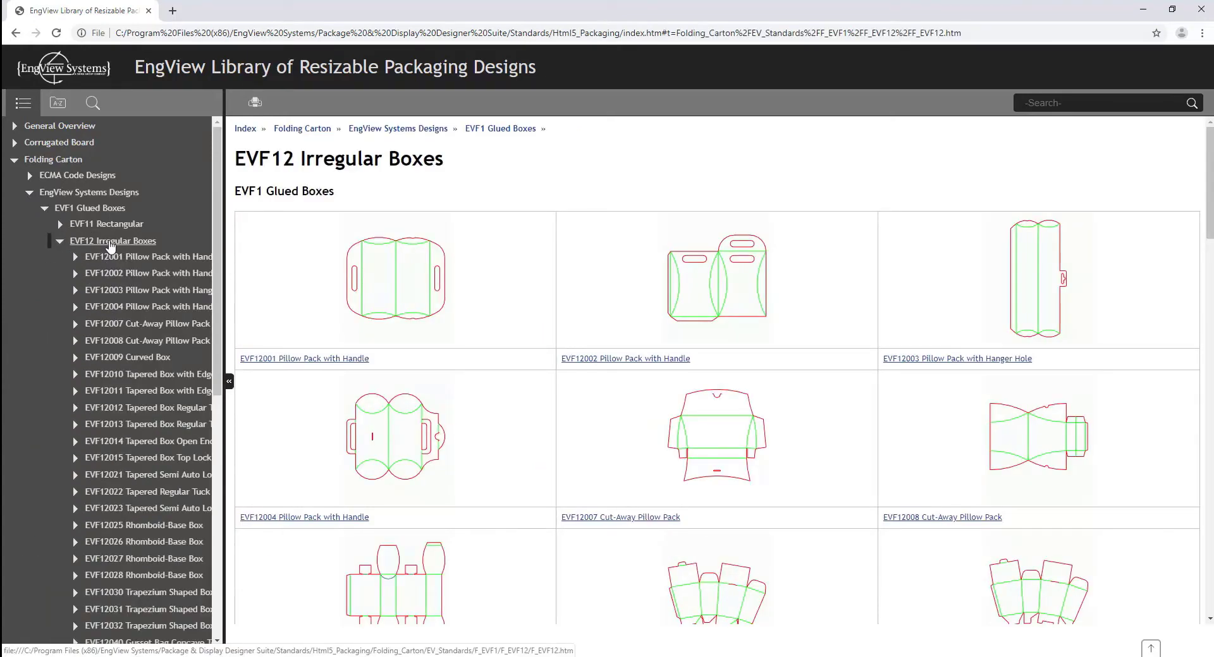
- Create a design from EVF12001 Pillow Pack with Handle and show its 2D drawing EVF12001
left_click(332, 360)
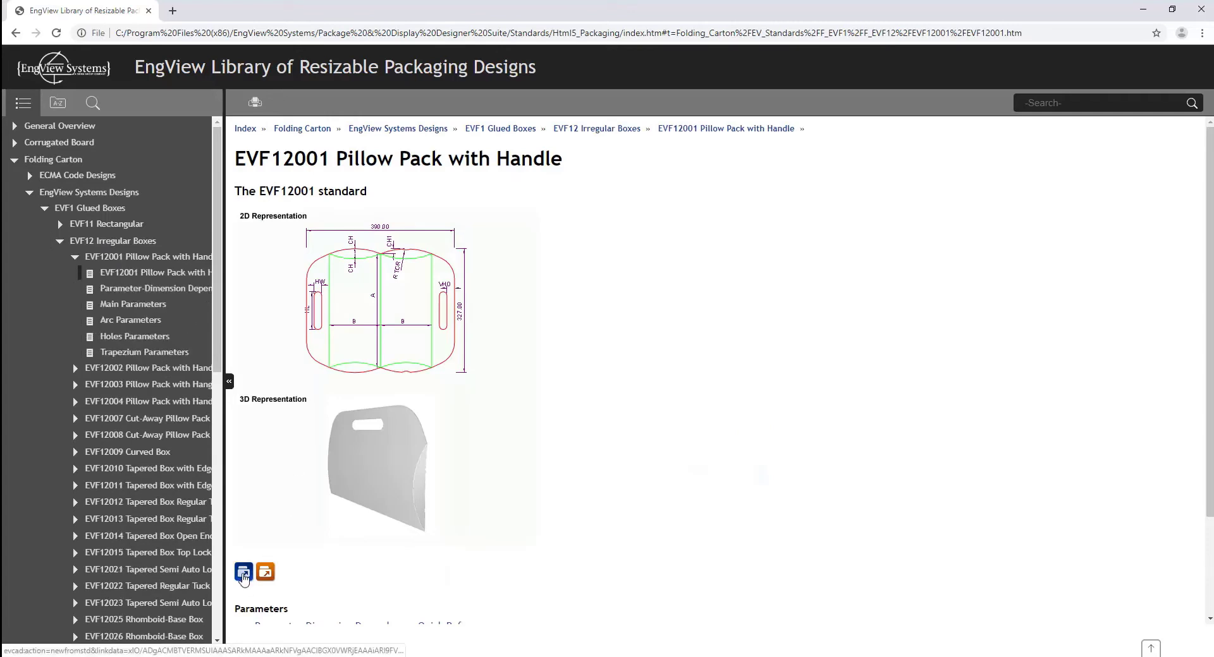
left_click(243, 574)
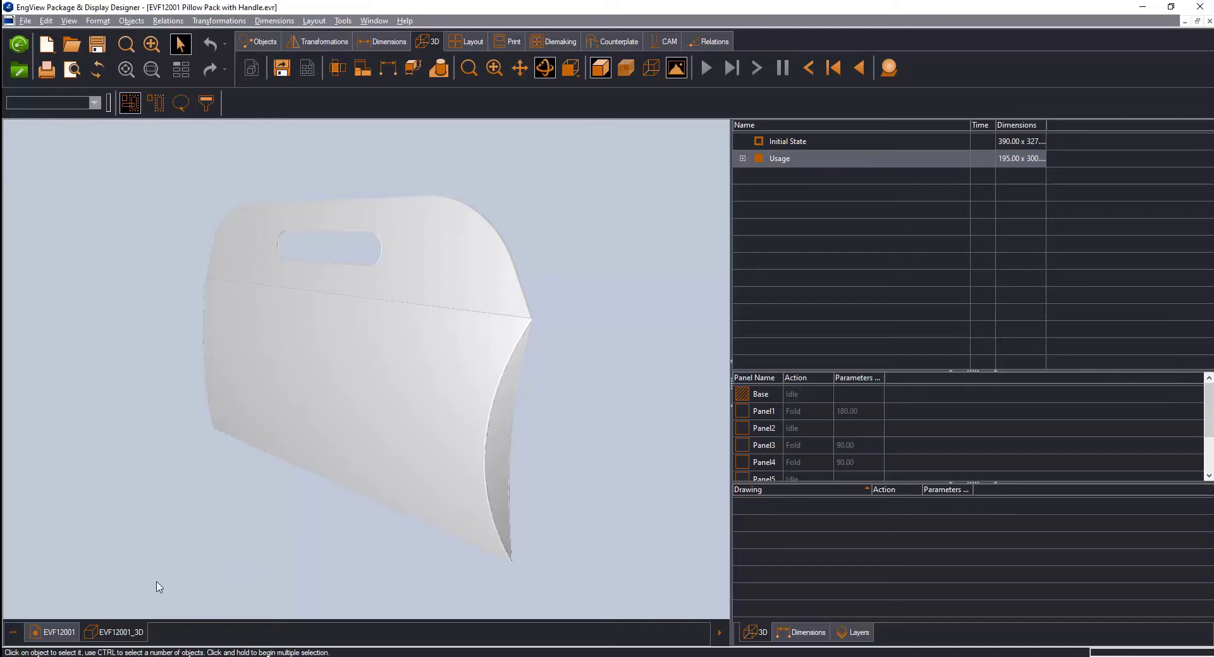
left_click(52, 633)
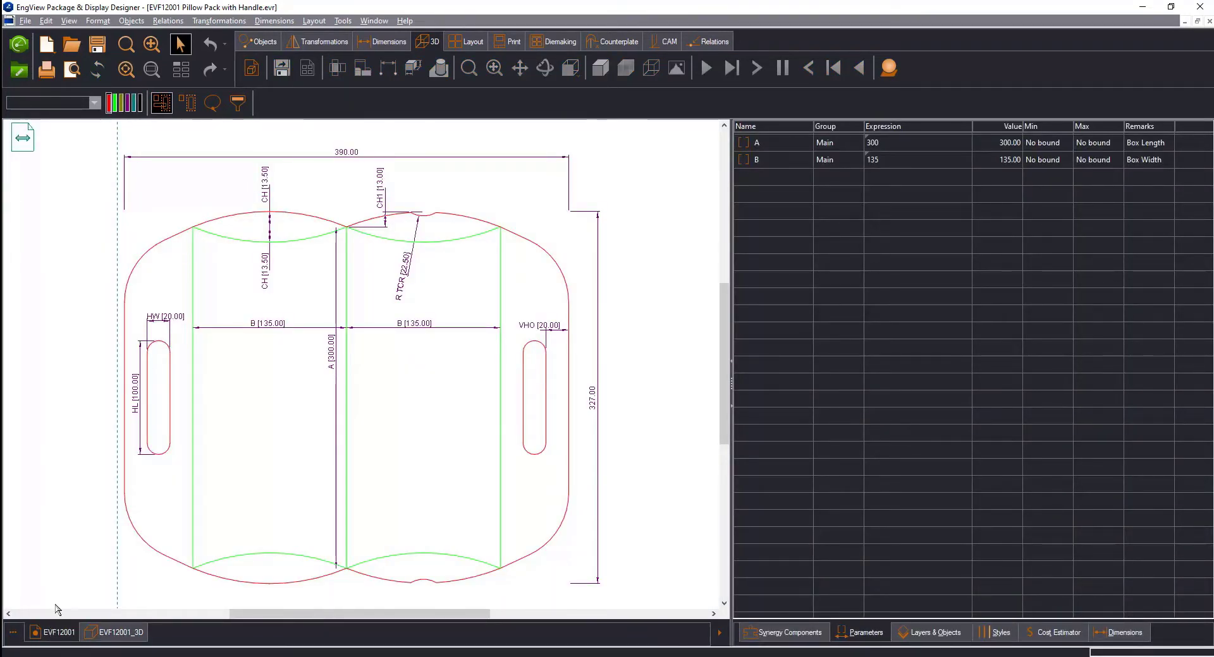
- Delete both handle flaps, including their holes, from the two outer sides of the pillow pack
left_click_drag(103, 219, 172, 608)
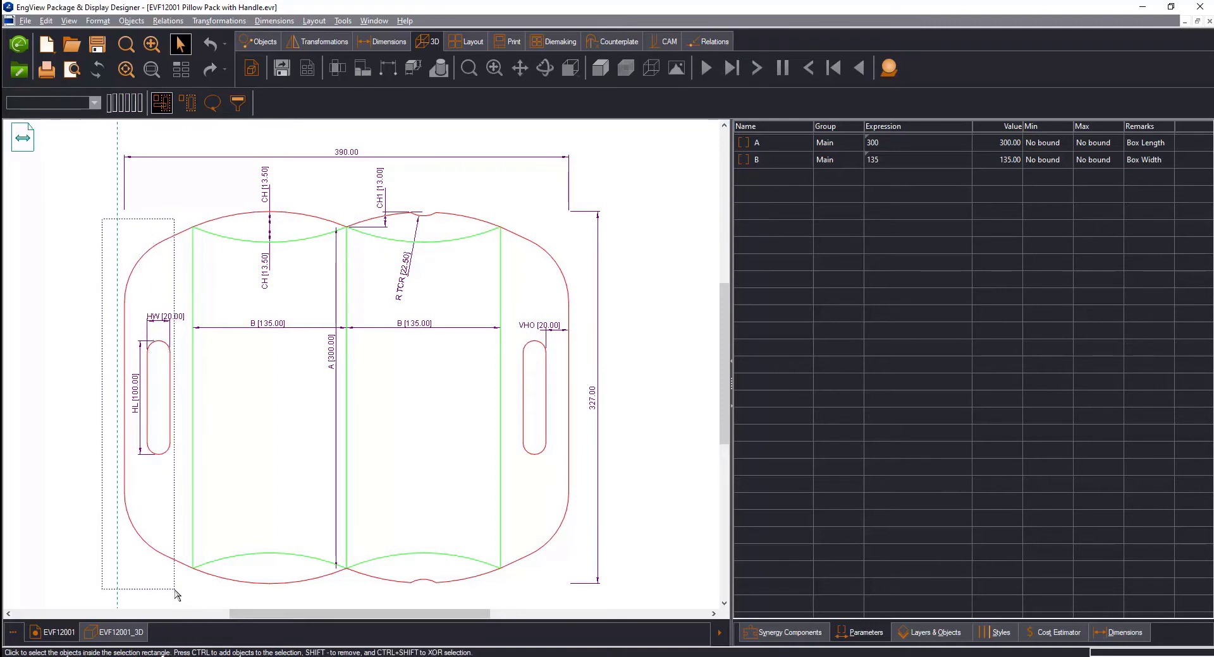
key("Delete")
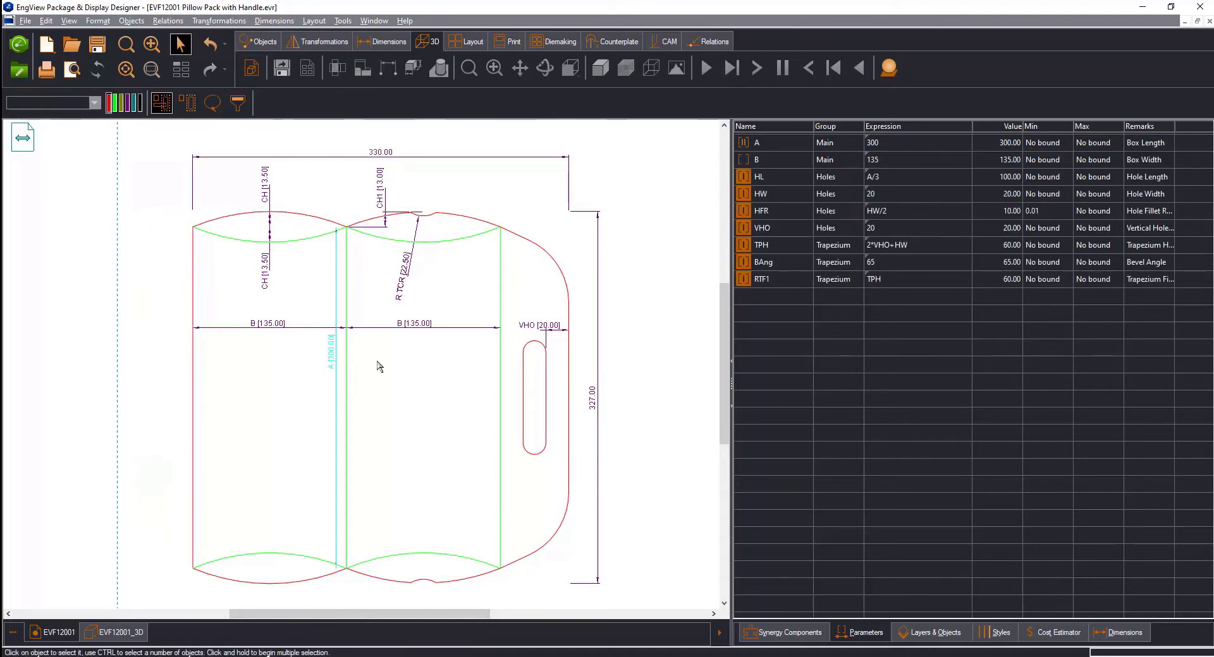
left_click_drag(509, 201, 615, 578)
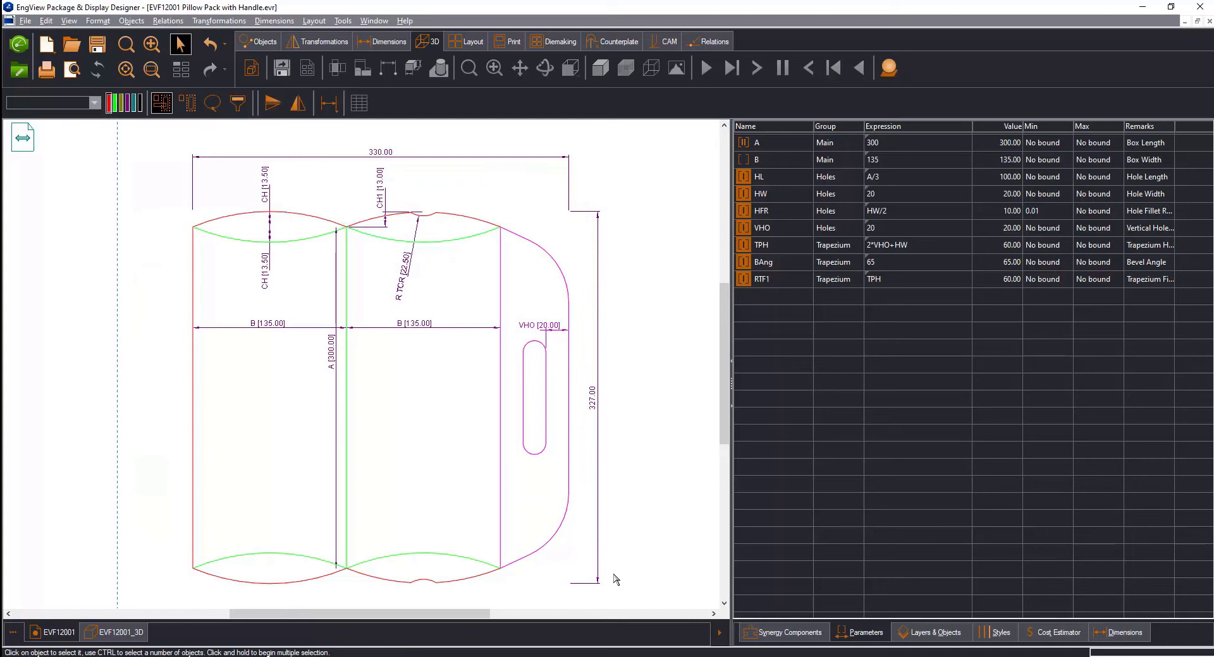
key("Delete")
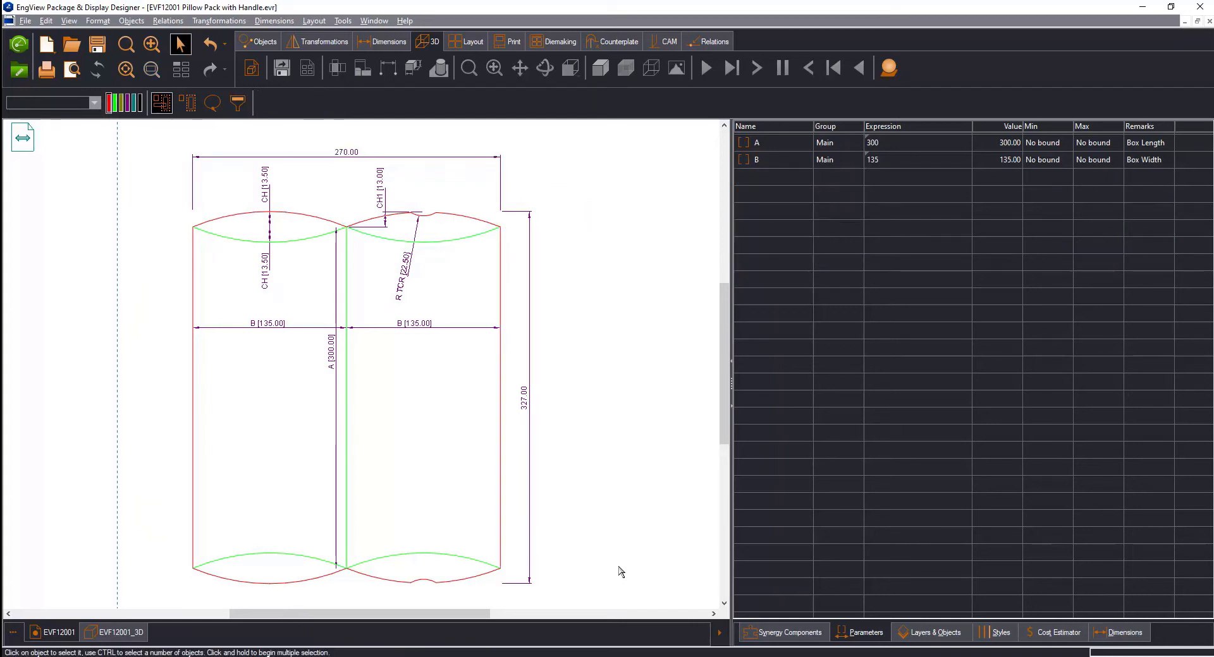
- Set the box length A to 125 and the box width B to 80
double_click(902, 142)
type("125")
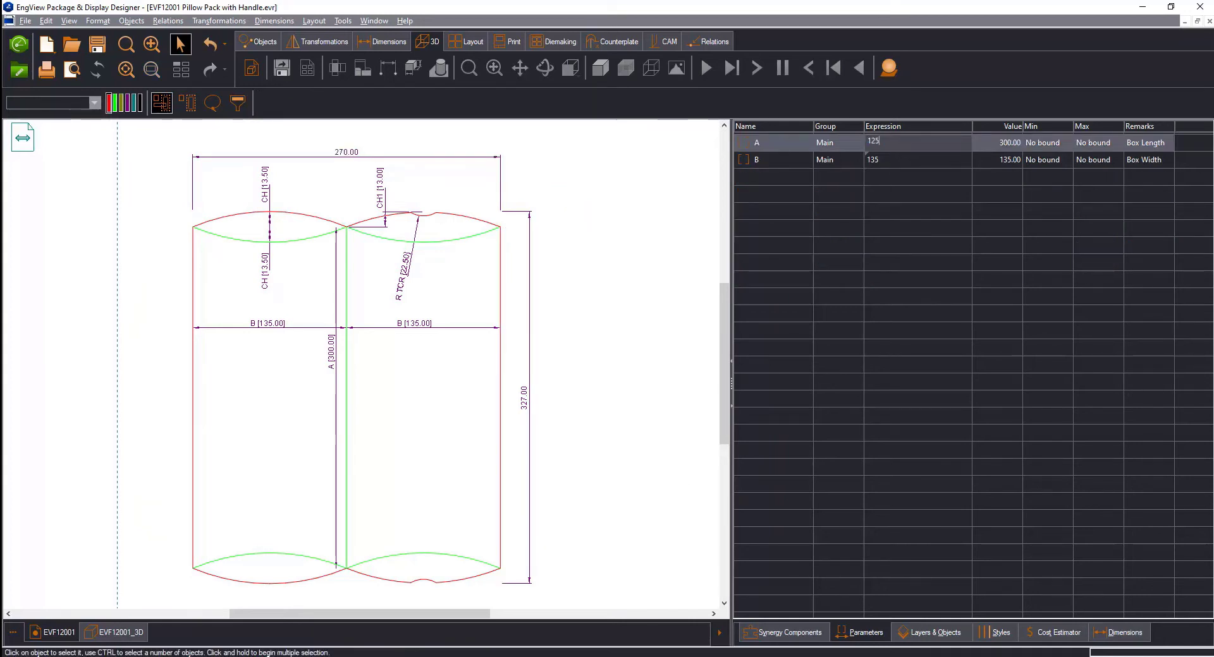
key("Return")
double_click(902, 159)
type("80")
key("Return")
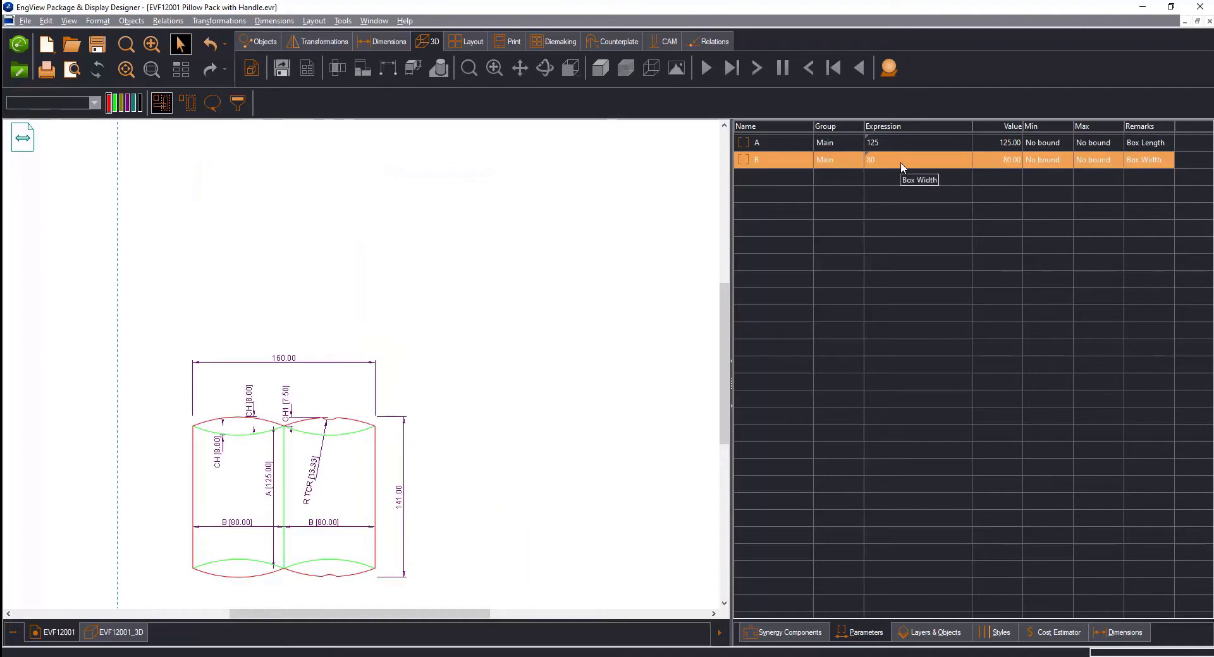
- Set the closure arc height CH to 11.5 and hide the drawing's dimensions
key("F4")
left_click(496, 290)
double_click(911, 175)
type("11.5")
key("Return")
left_click(656, 259)
right_click(656, 260)
left_click(691, 418)
- Insert the 10 Cut arc component from Thumbs and Arcs along both outer side edges, with ChordD set to 25
left_click(784, 632)
left_click(683, 302)
left_click(906, 310)
left_click_drag(756, 288, 515, 283)
left_click(516, 565)
double_click(866, 352)
type("25")
key("Return")
left_click(816, 490)
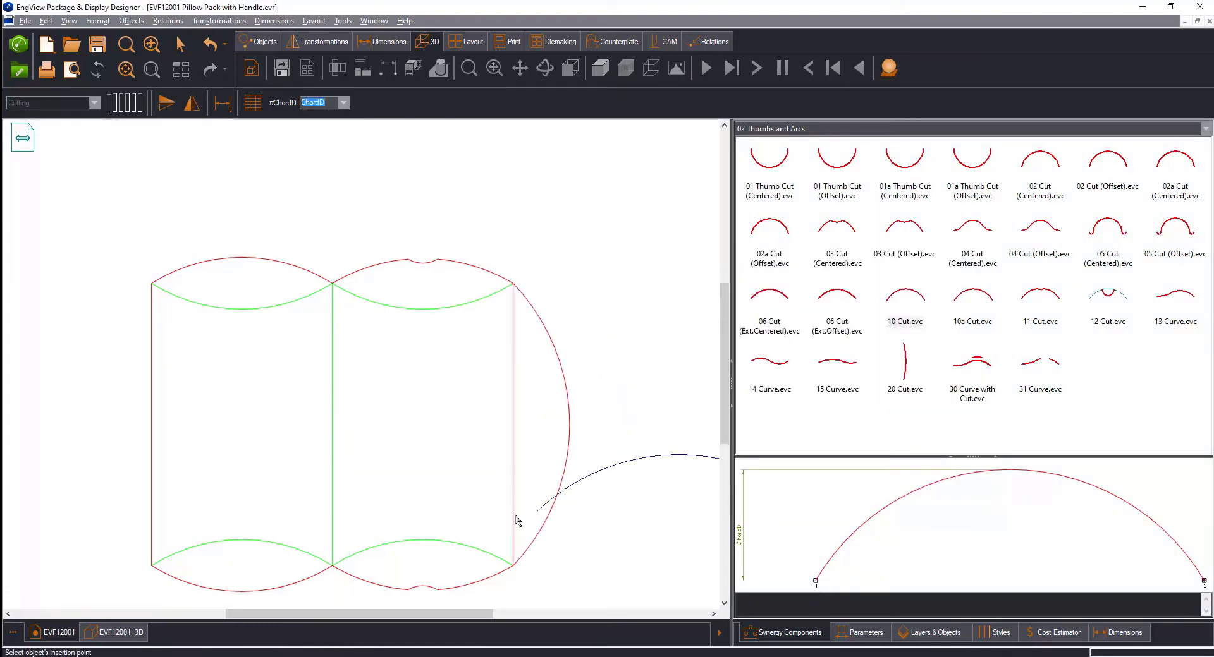
left_click(156, 295)
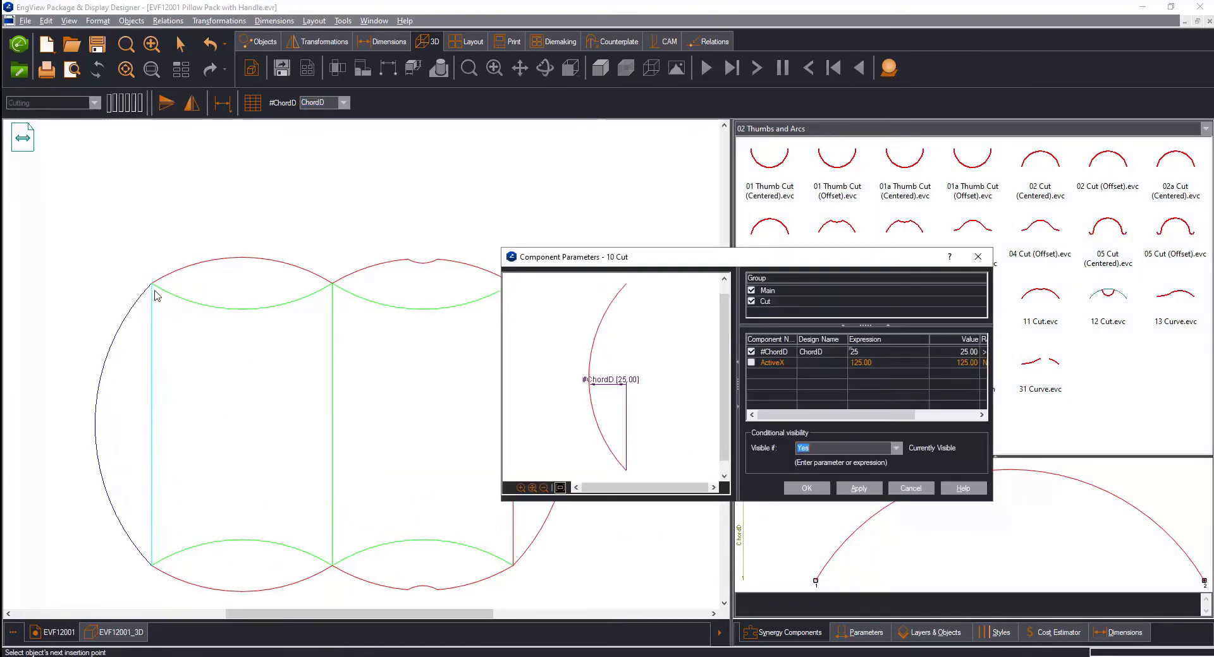
left_click(807, 488)
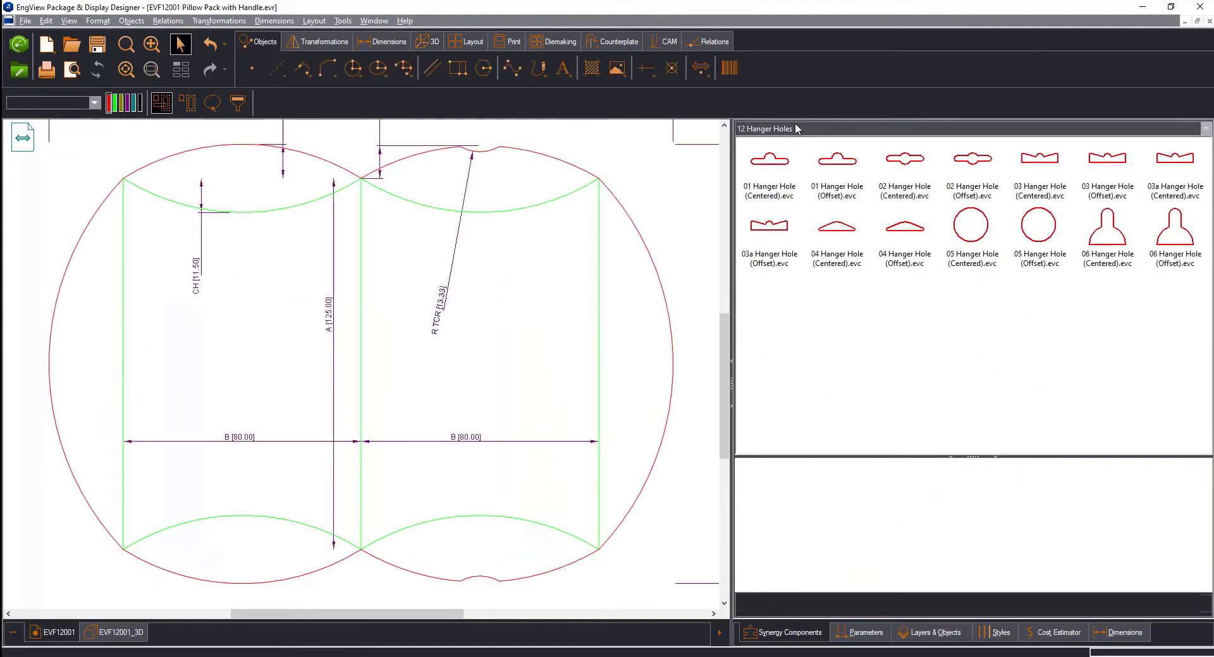
- Insert the Hanger Hole component on both curved side flaps with radius 4, length 30, height 2.7*R and offset 7
left_click(795, 124)
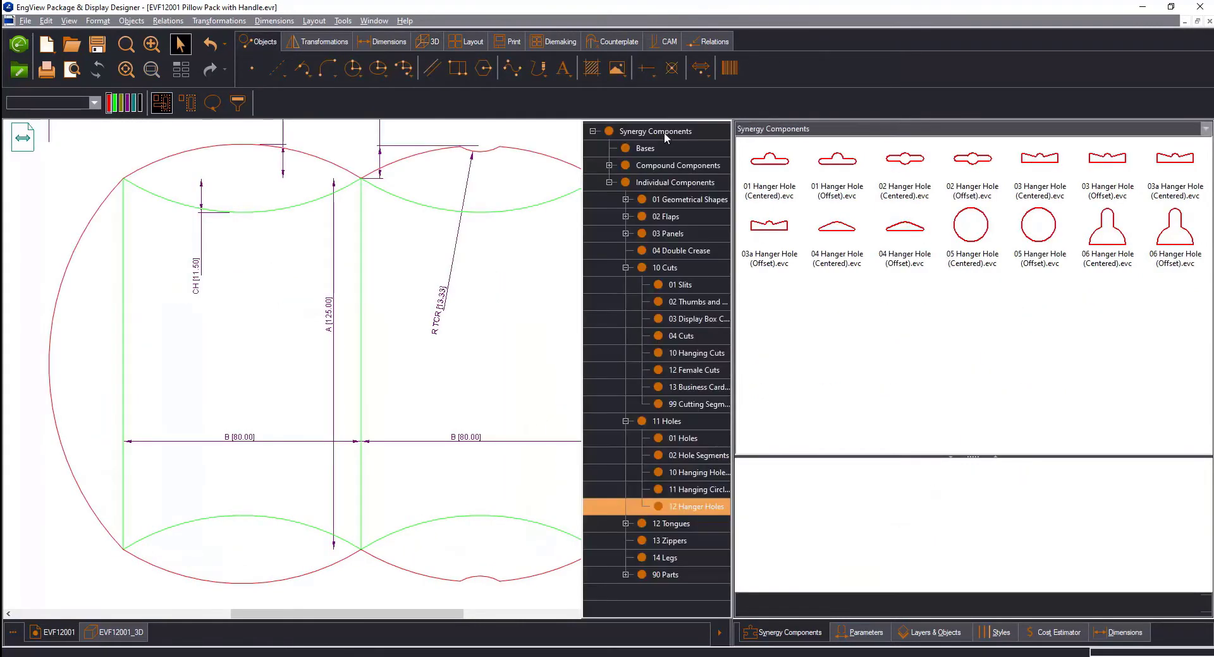
left_click(664, 132)
left_click_drag(776, 181, 627, 233)
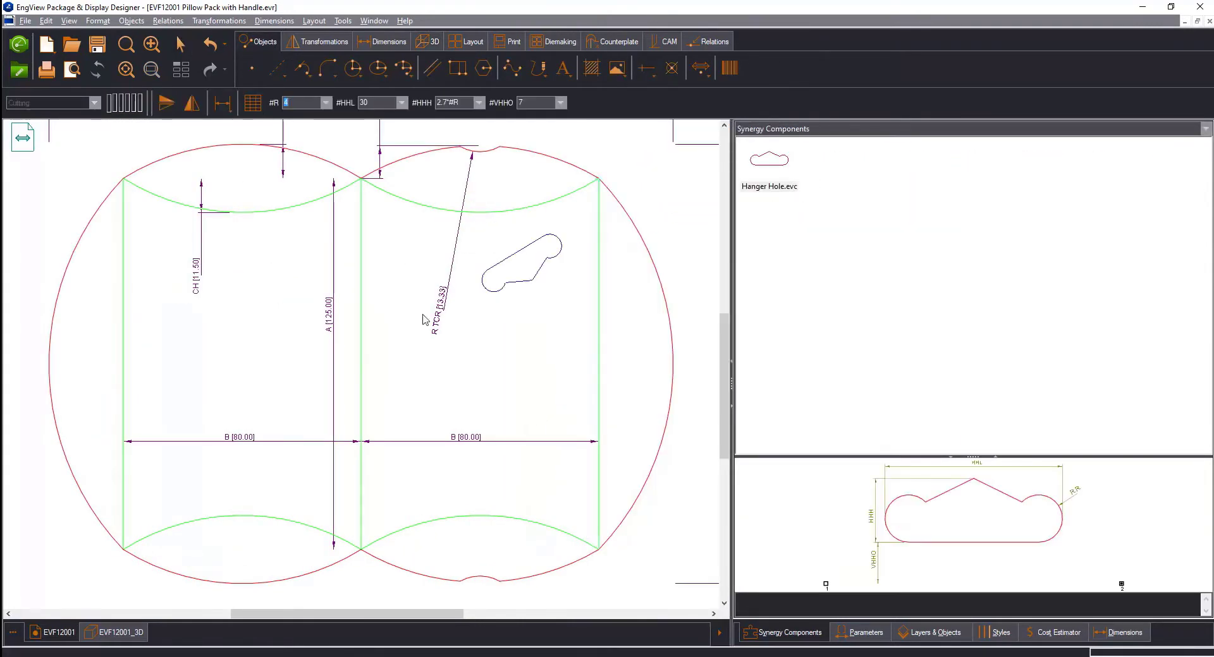
left_click(600, 556)
left_click(808, 490)
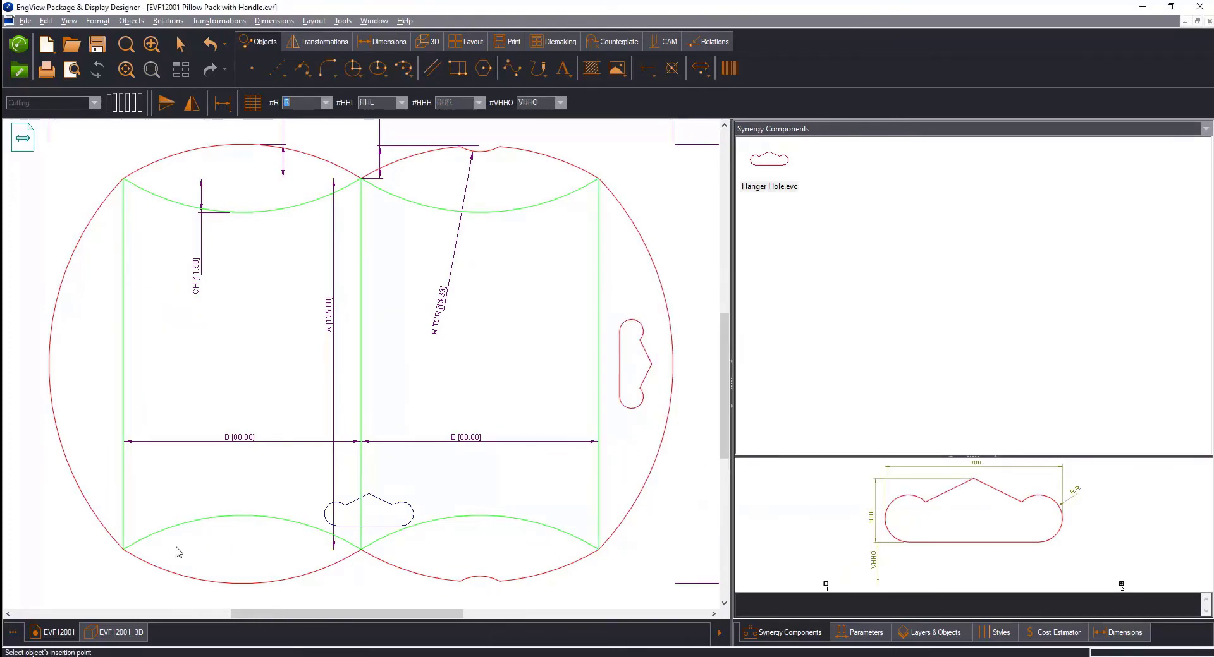
left_click(128, 186)
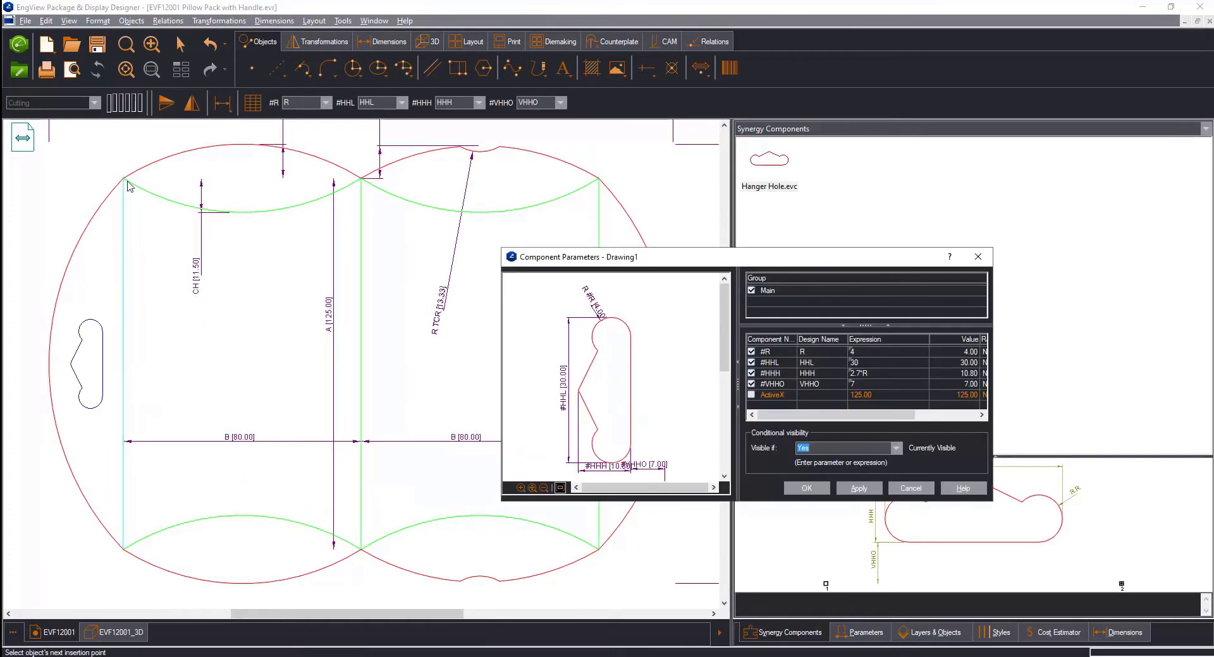
left_click(807, 488)
- Fillet the pointed tips of both hanger holes with a radius of 5
left_click(327, 67)
left_click(225, 102)
type("5")
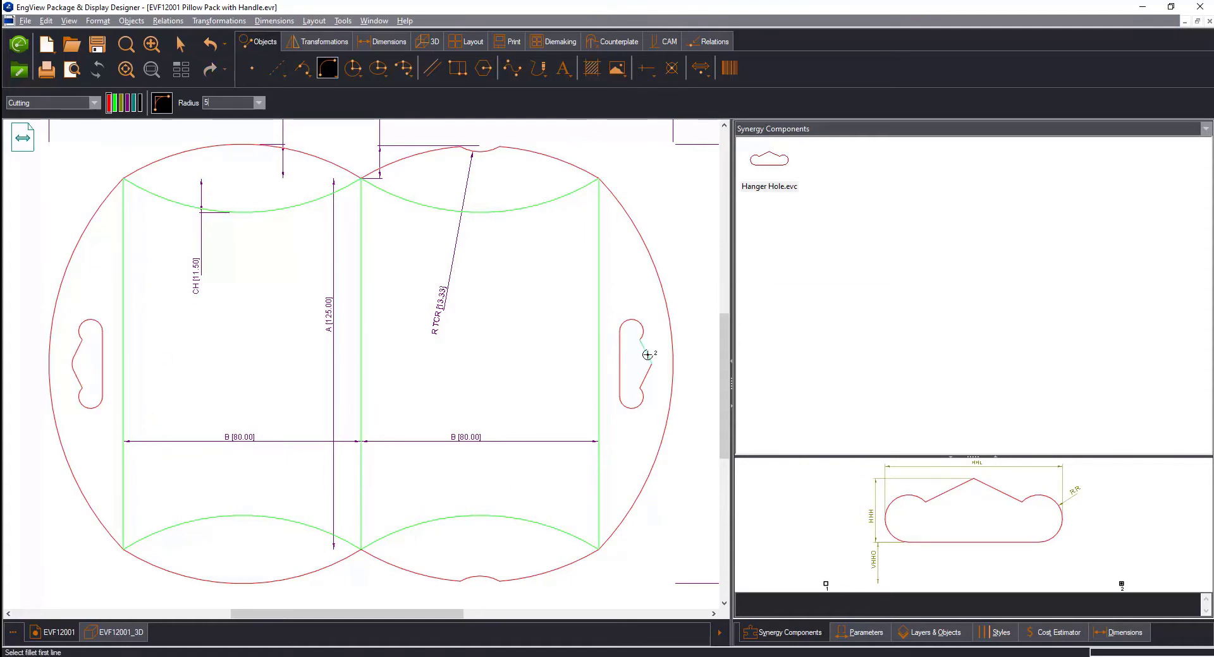
key("Escape")
- Draw a circle of radius 10 centred over the thumb notch in the second panel's upper edge
left_click(354, 71)
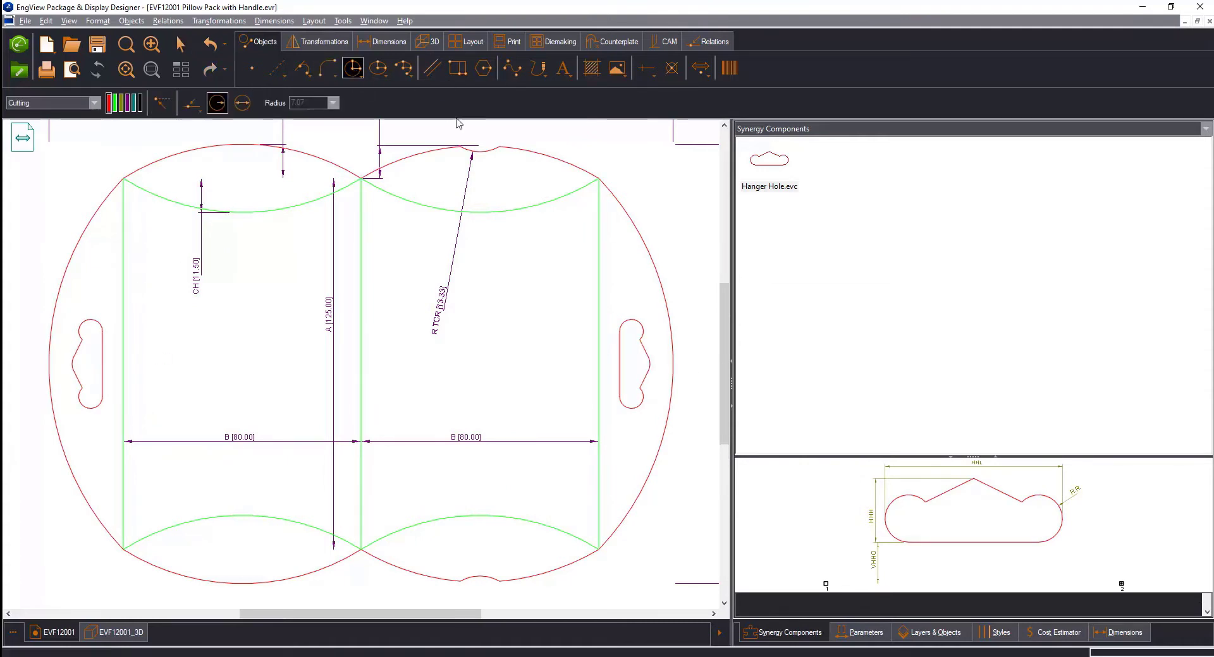
scroll(487, 133, "up", 5)
left_click(431, 222)
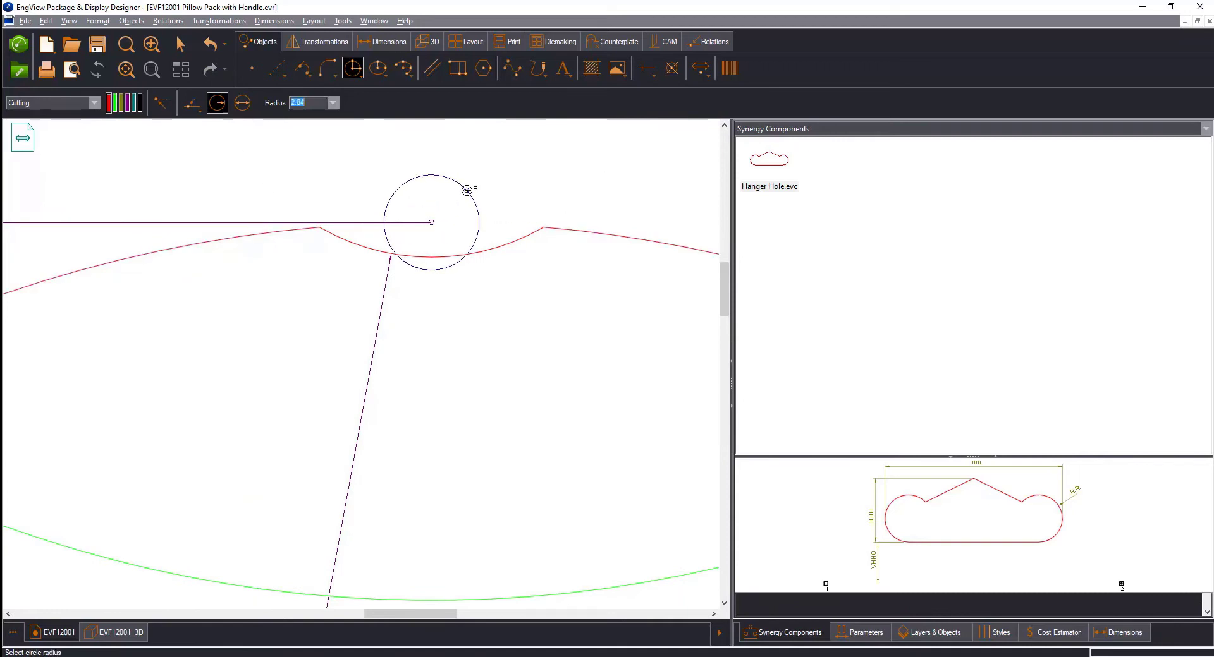
type("10")
key("Return")
key("Return")
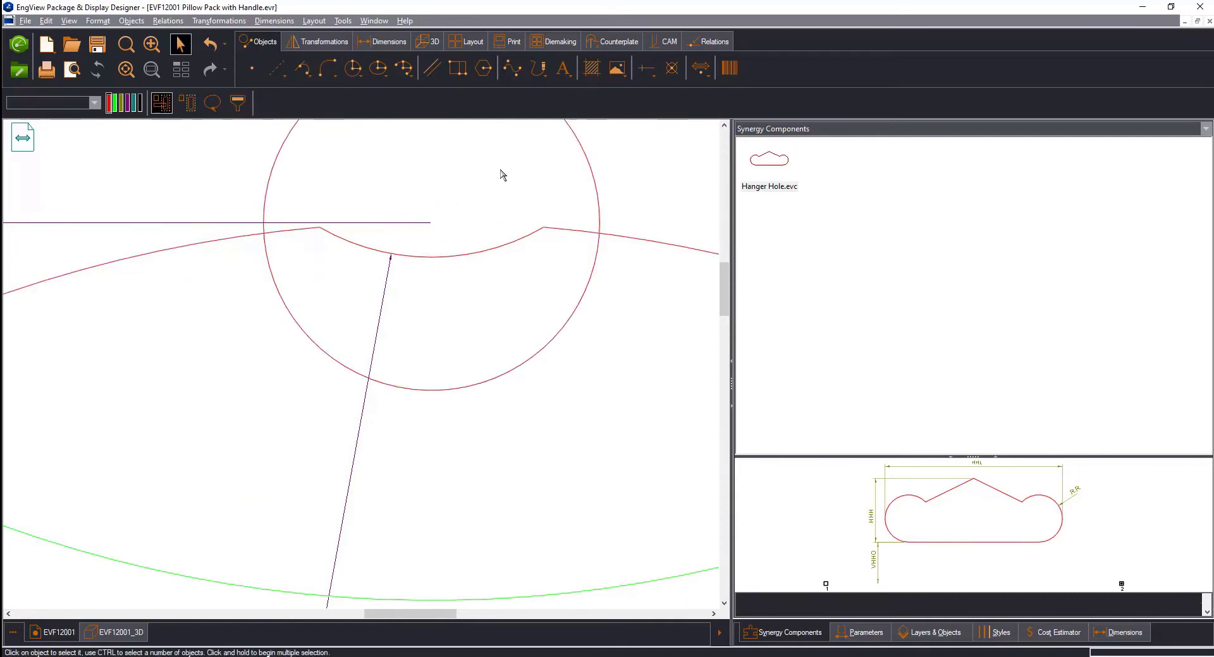
- Trim the circle and upper edge into a semicircular thumb notch in the second panel, with a matching notch at the lower edge
scroll(502, 174, "up", 3)
left_click(348, 42)
left_click(432, 68)
left_click(379, 136)
left_click(292, 304)
left_click(491, 320)
left_click(571, 305)
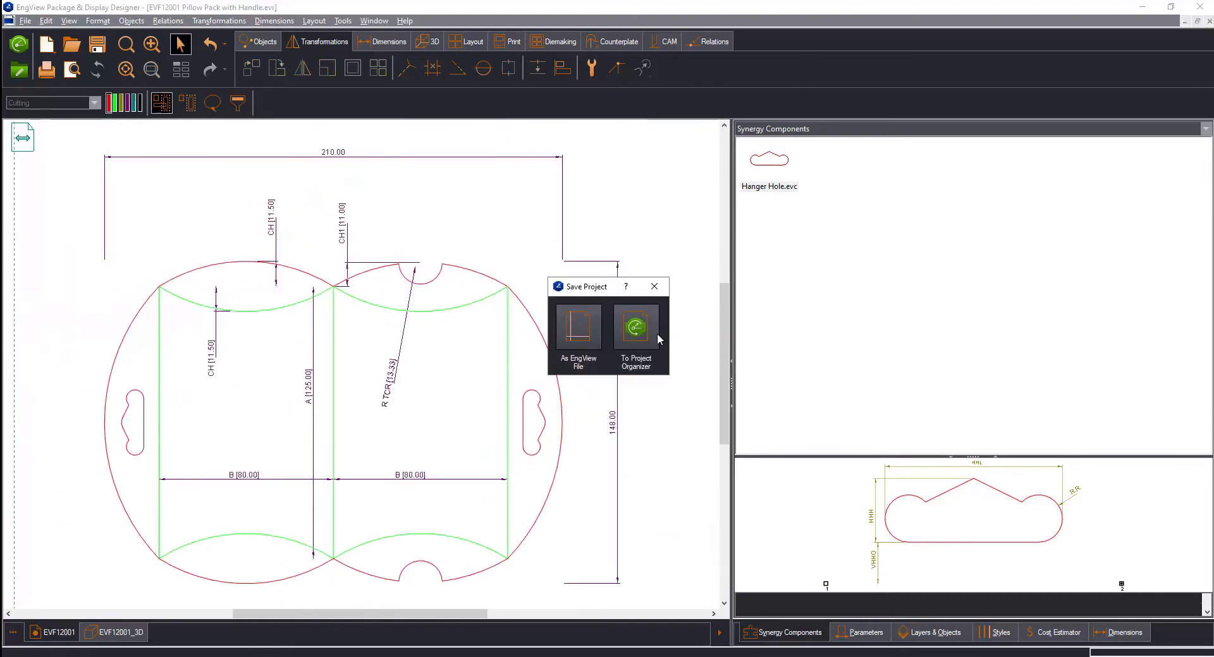
- Save the project as an EngView file named Chocolate Pillow Pack
left_click(579, 327)
type("Chocolate Pillow Pack")
left_click(730, 347)
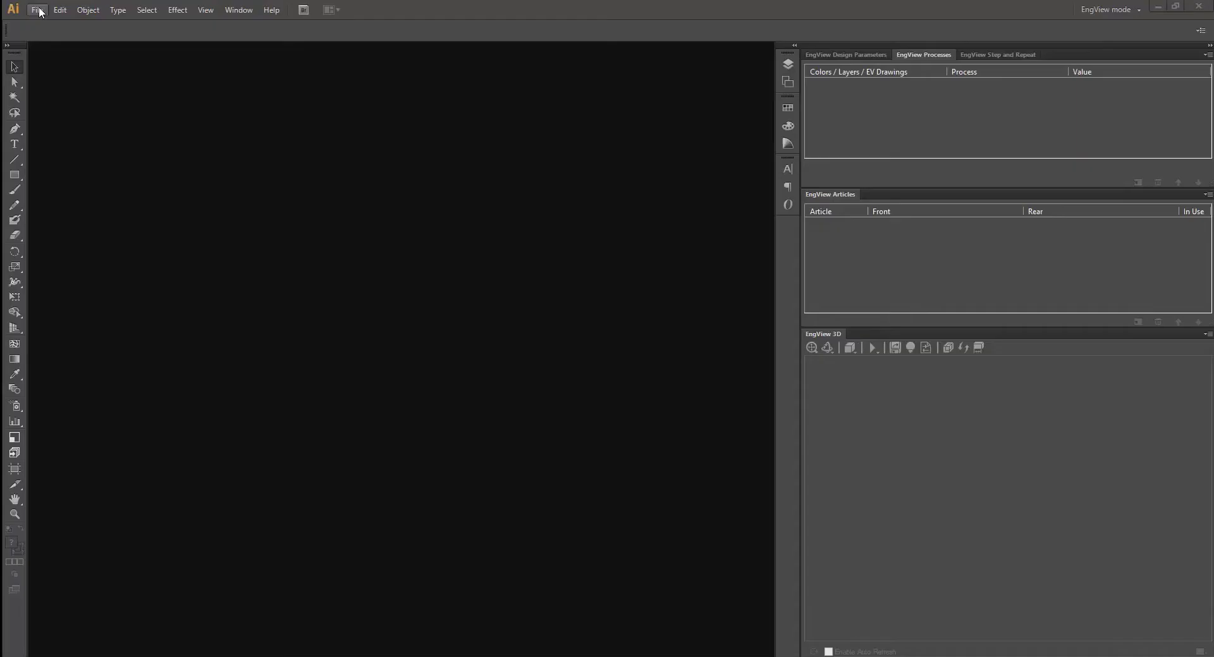
- Switch to Adobe Illustrator and open the Chocolate Pillow Pack.evd file
left_click(59, 11)
left_click(82, 59)
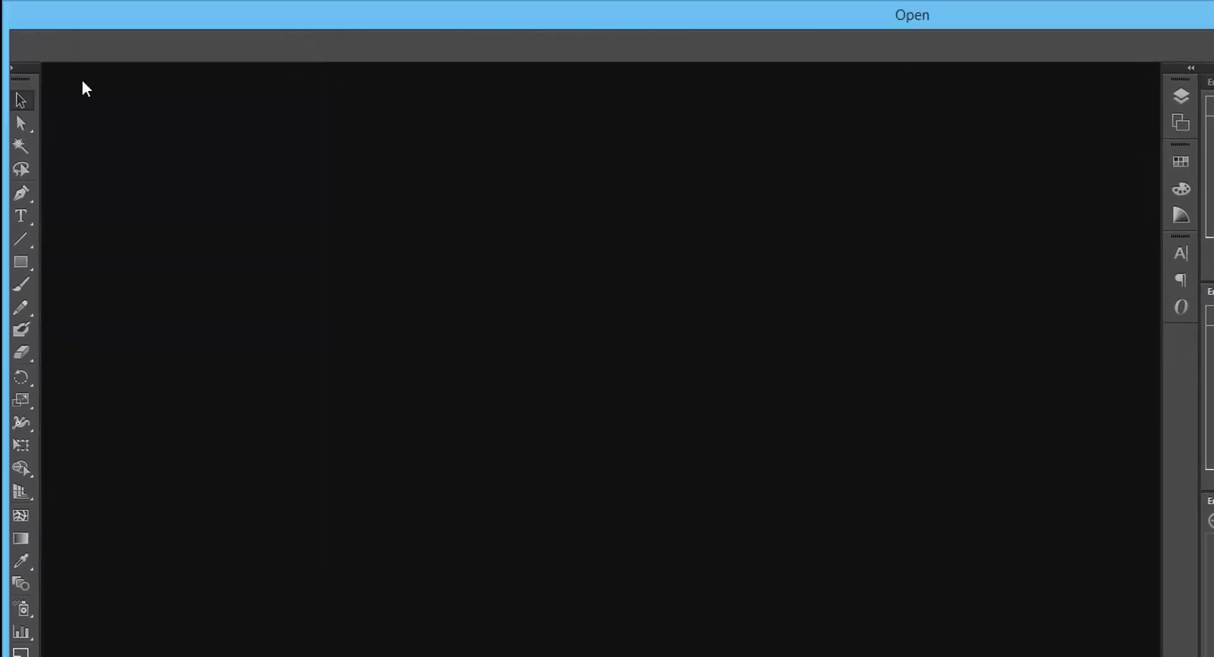
double_click(180, 98)
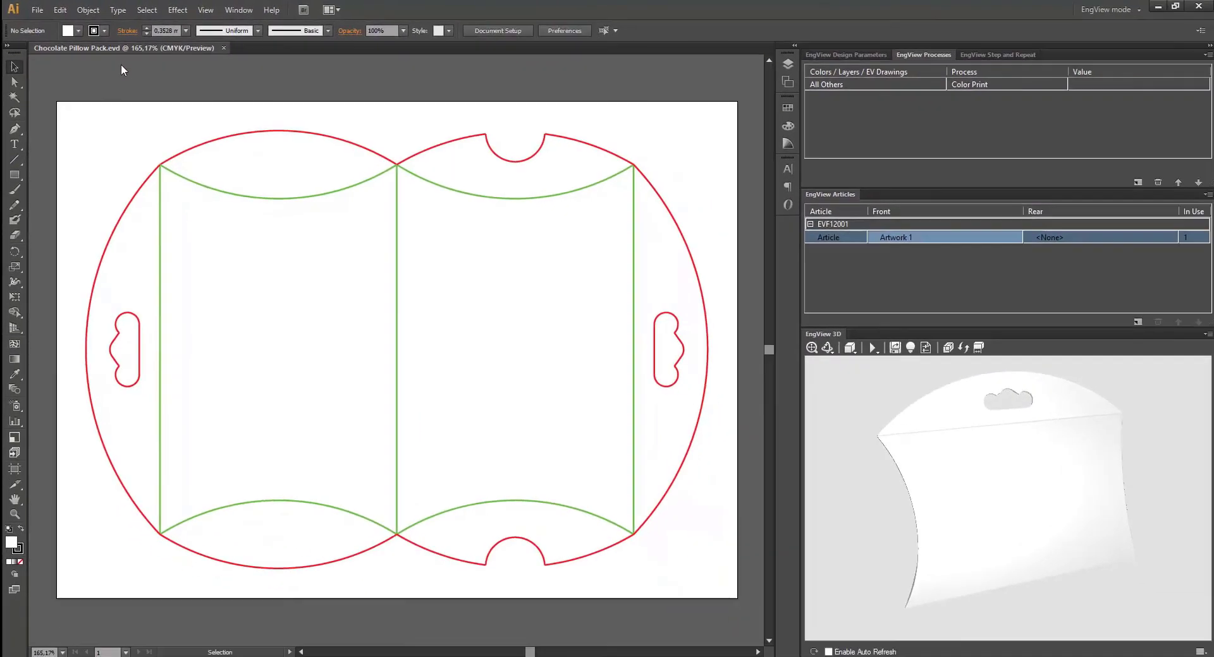
- Place the Chocolate Green Design artwork on the pillow pack drawing, cropped to Media
left_click(38, 9)
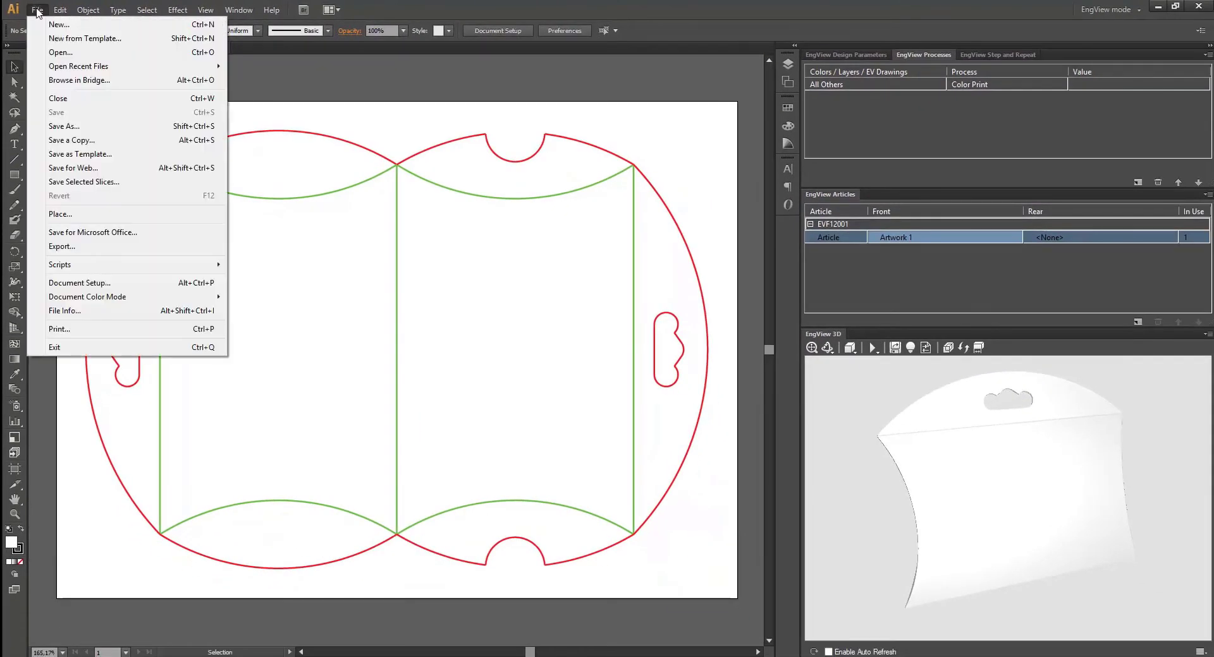
left_click(59, 214)
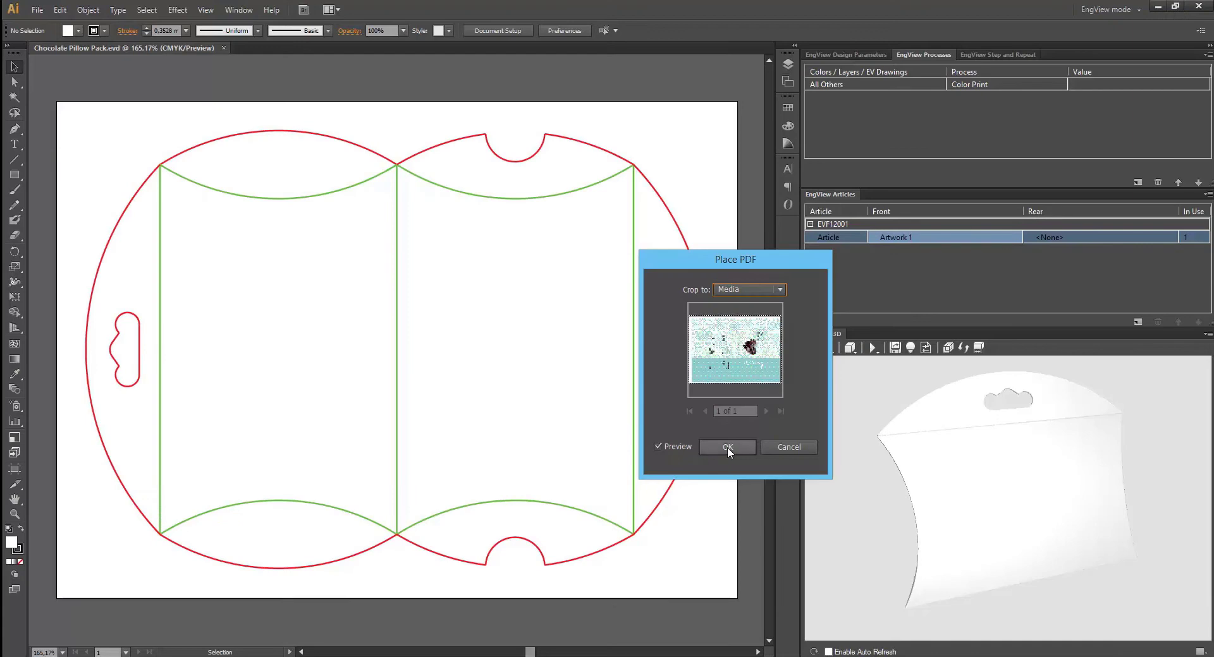
left_click(729, 454)
- Rename the EVF12001 article as Green
double_click(855, 242)
type("Green")
key("Return")
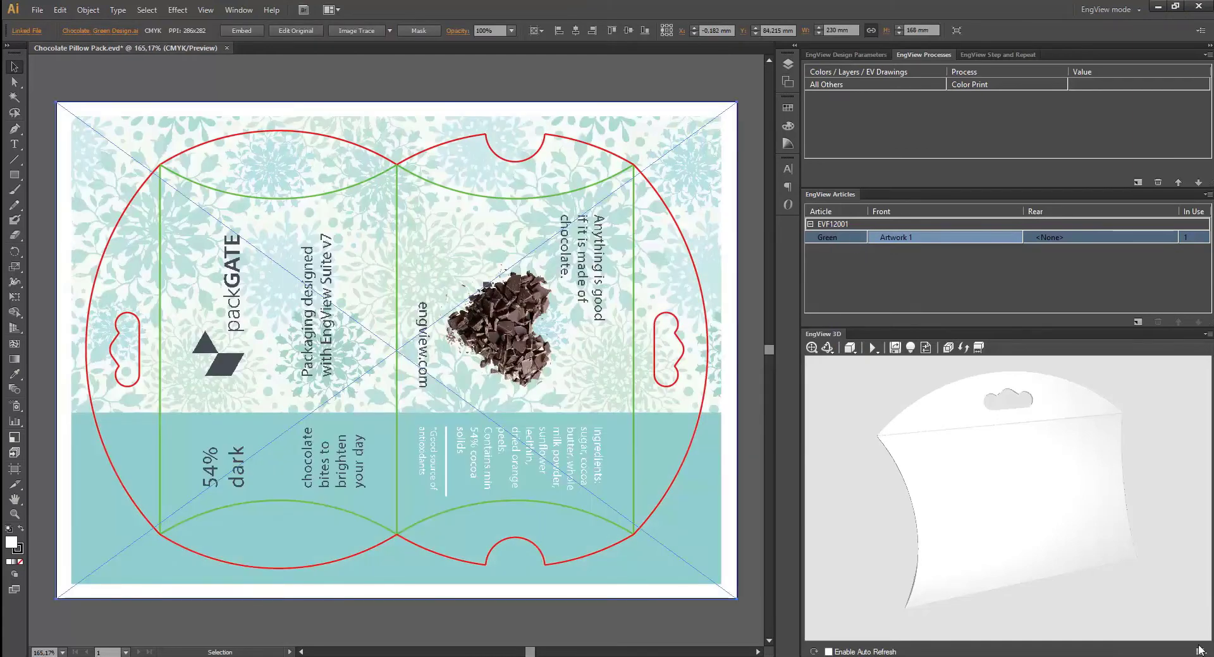
- Enable auto refresh for the 3D preview so the placed artwork is applied to the folded pack
left_click(1199, 651)
left_click(1147, 641)
left_click(828, 652)
mouse_move(1123, 476)
left_mouse_down()
mouse_move(1131, 462)
mouse_move(897, 501)
mouse_move(1140, 488)
left_mouse_up()
- Add a second article and give it a new front artwork named Artwork 2, without copying Artwork 1
left_click(1125, 238)
left_click(1137, 322)
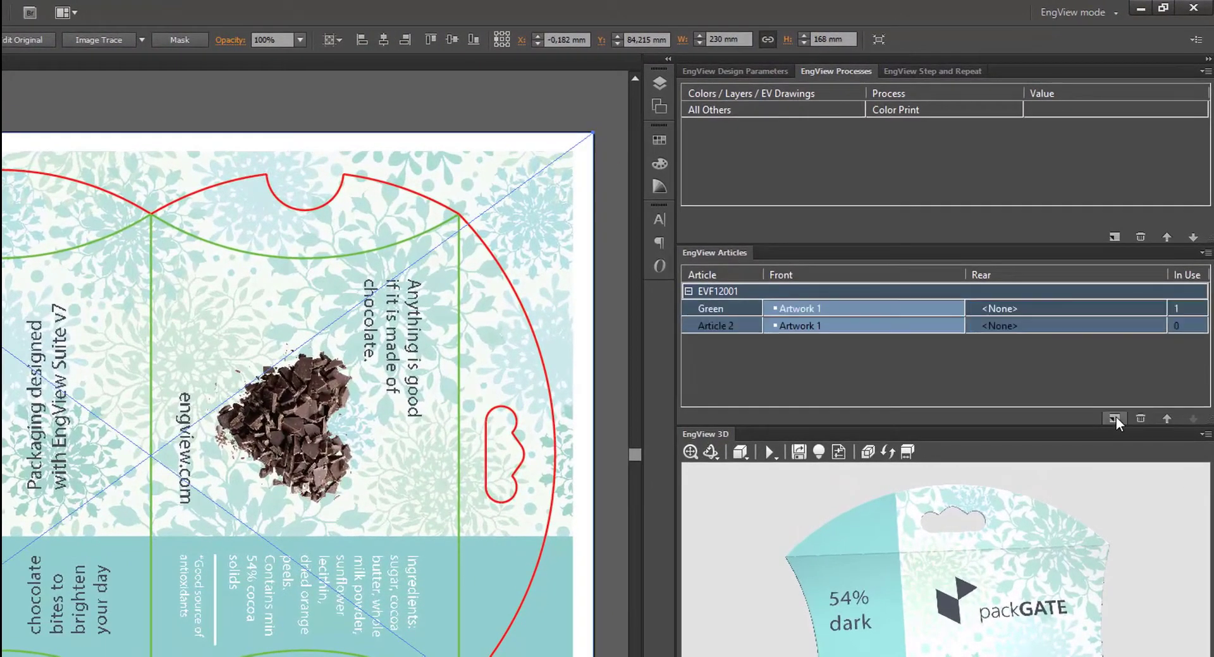
left_click(871, 325)
left_click(829, 380)
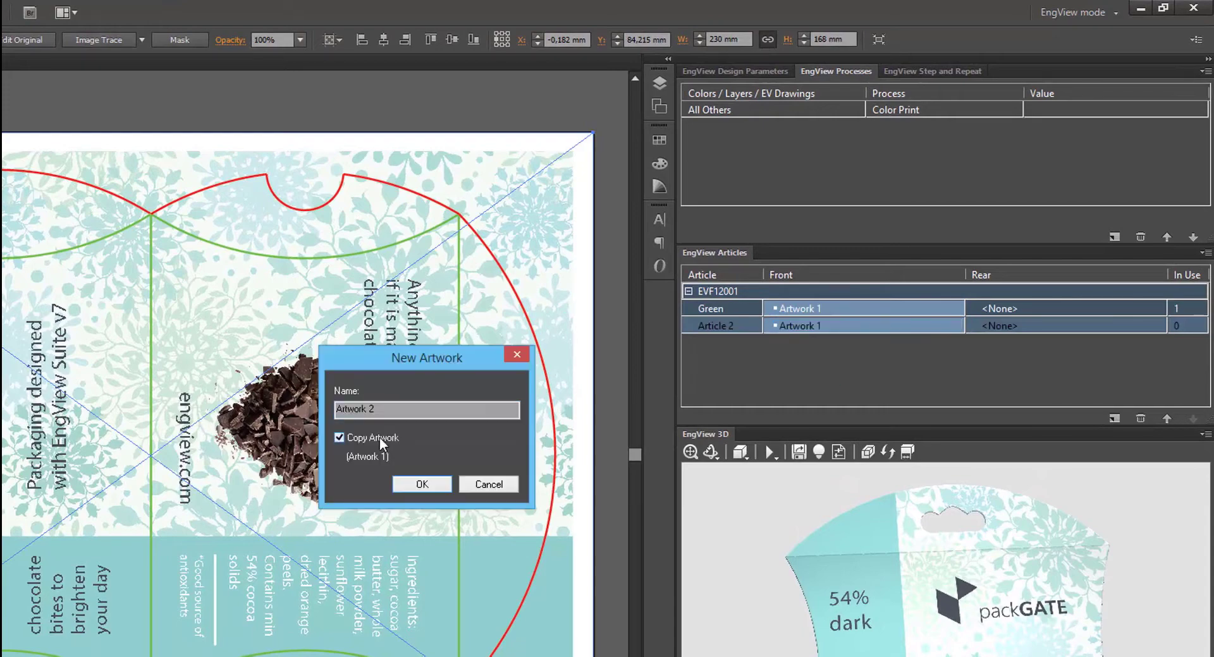
left_click(422, 484)
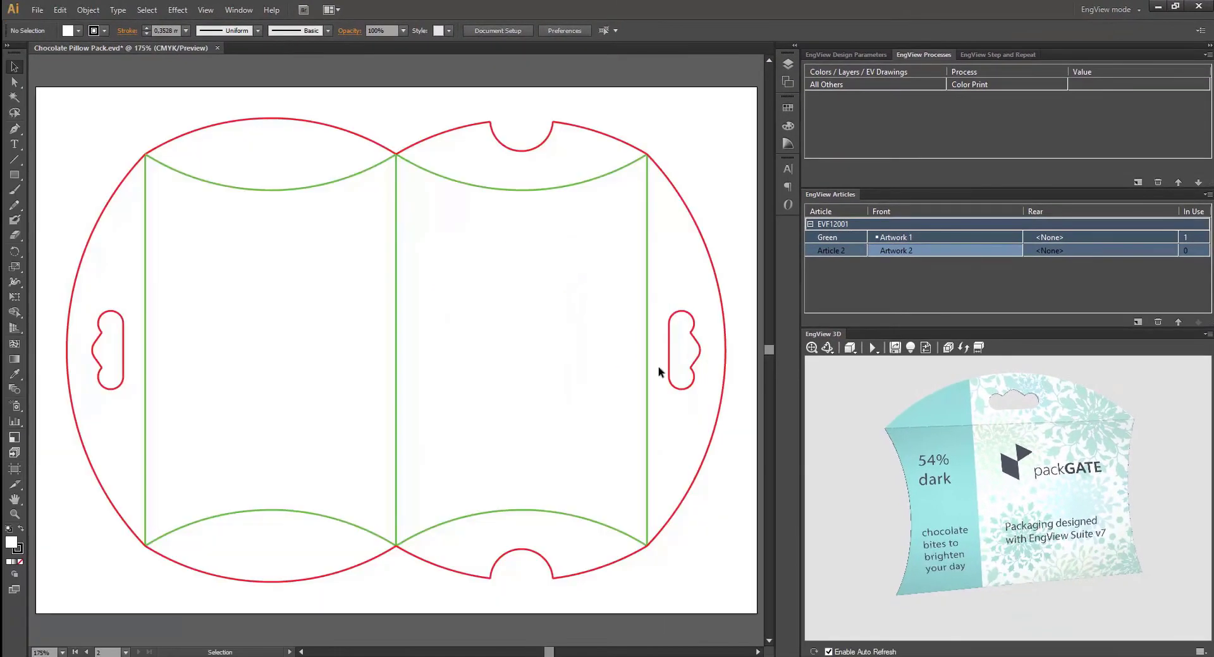
- Place the Chocolate Brown Design artwork on the empty Artwork 2 drawing and rename Article 2 as Brown
left_click(37, 9)
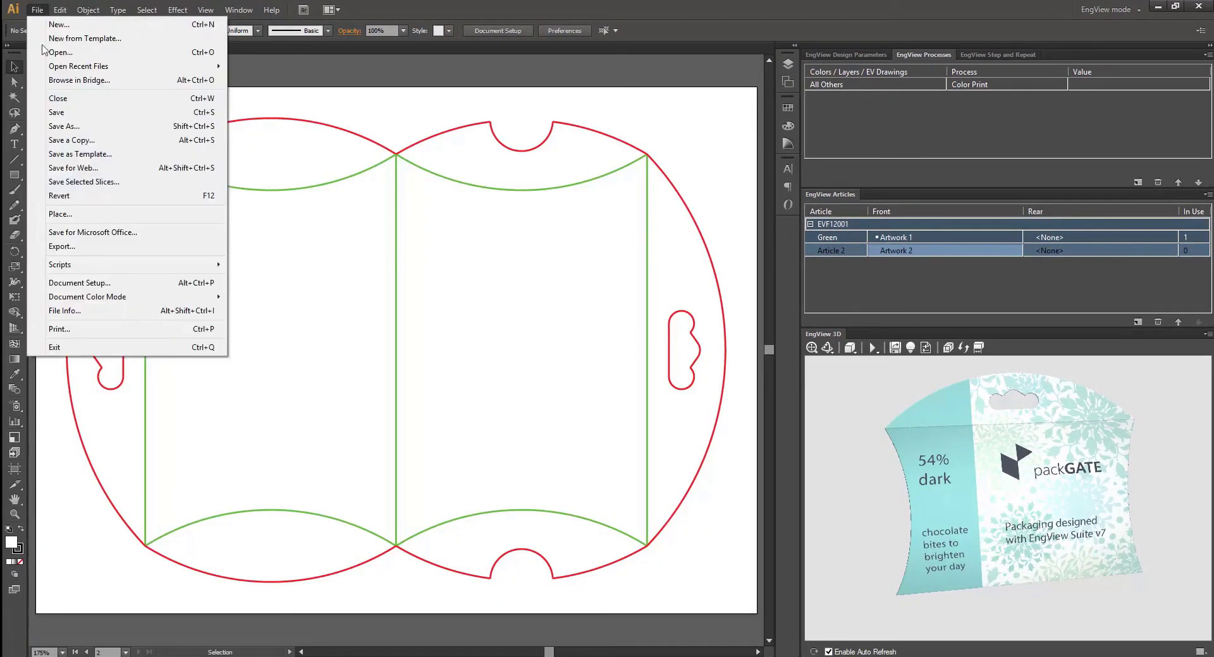
left_click(61, 214)
left_click(726, 446)
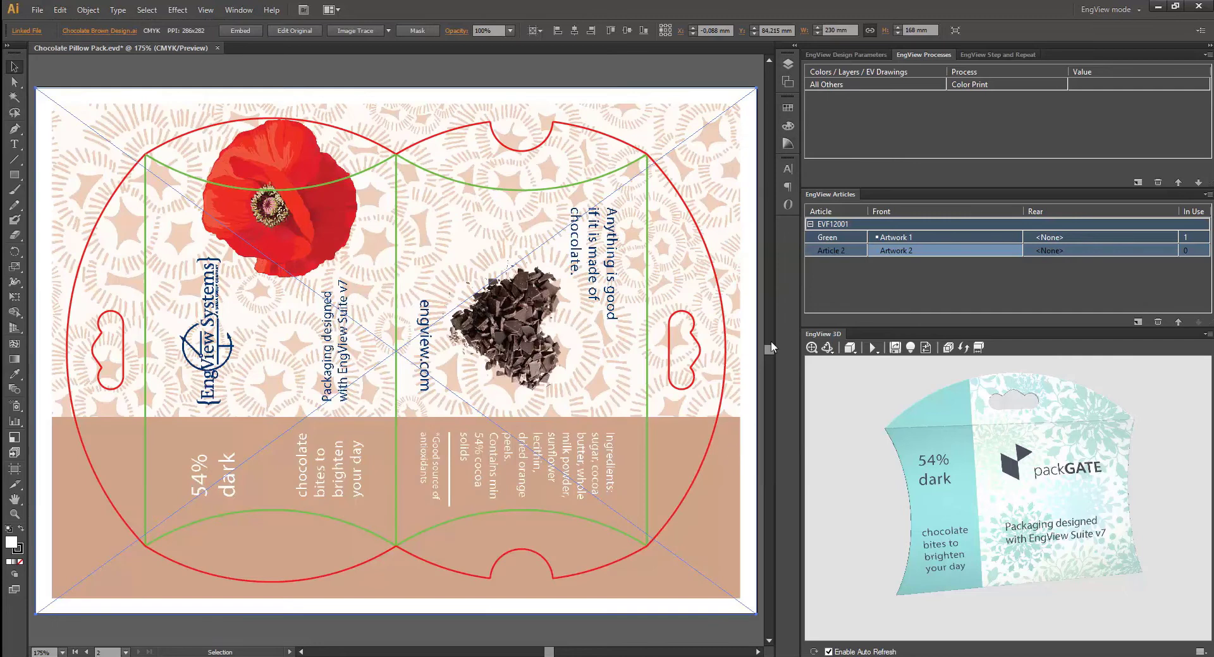
double_click(856, 251)
type("Brown")
key("Return")
- Switch the 3D preview to the Brown article and turn the folded pack to show its front
left_click(1201, 652)
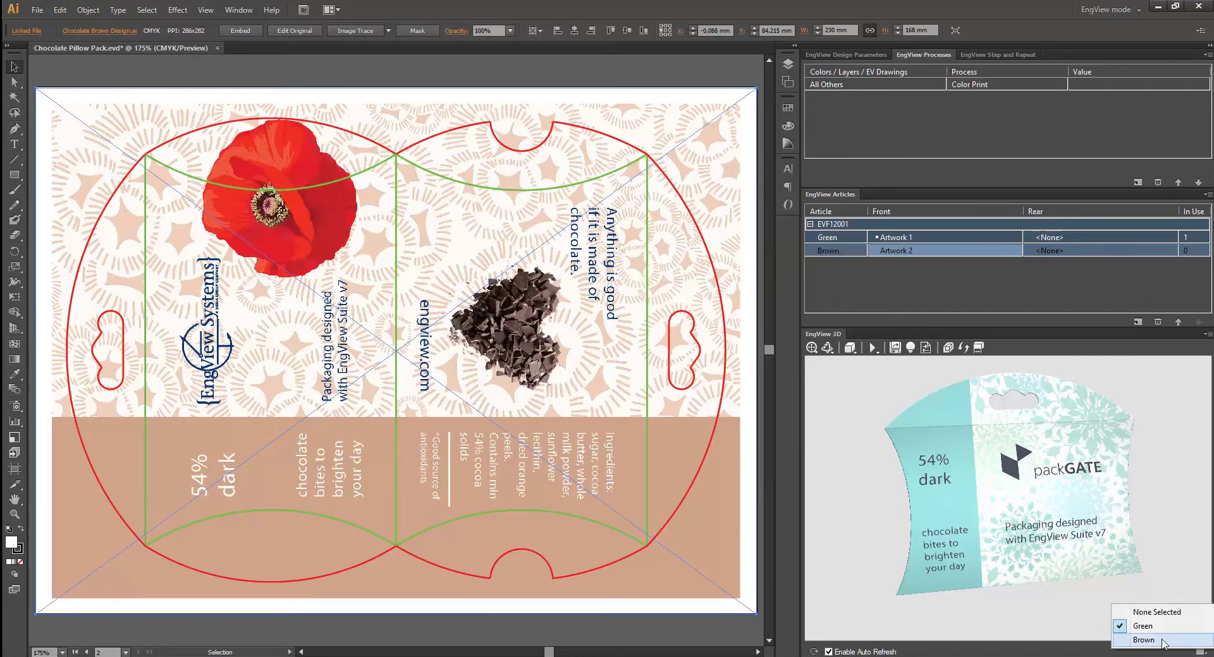
left_click(1152, 640)
left_click_drag(861, 486, 884, 503)
- Add a third article and give it a new front artwork named Artwork 3
left_click(834, 251)
left_click(1137, 322)
left_click(913, 265)
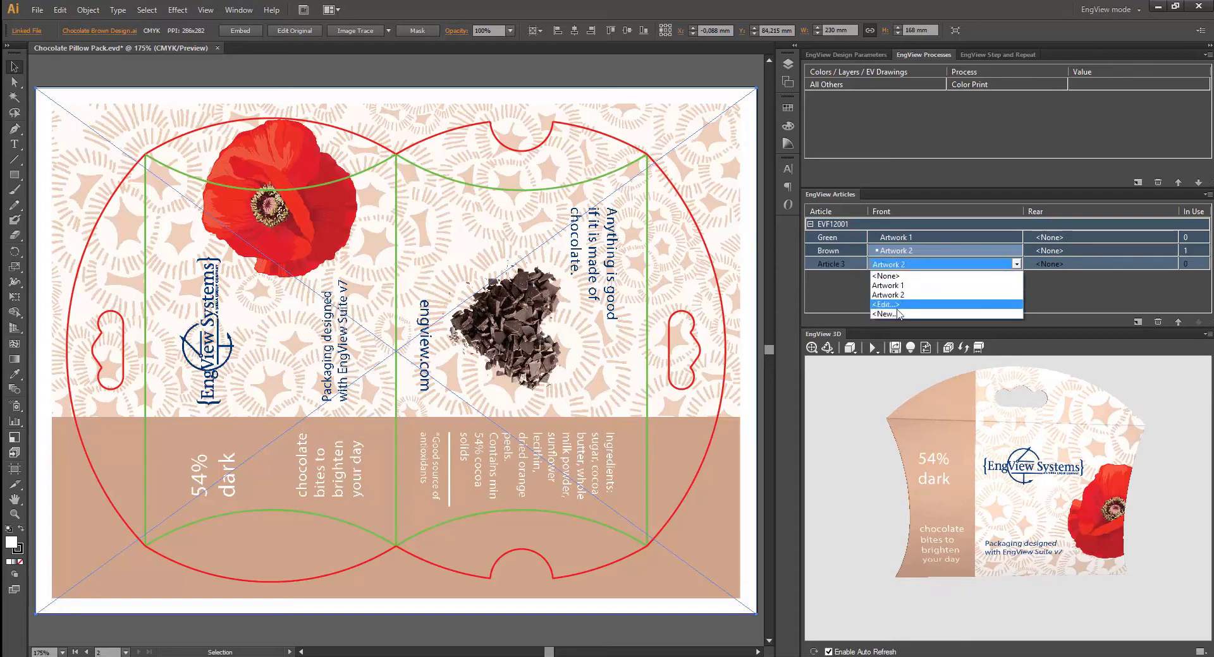
left_click(898, 315)
left_click(602, 373)
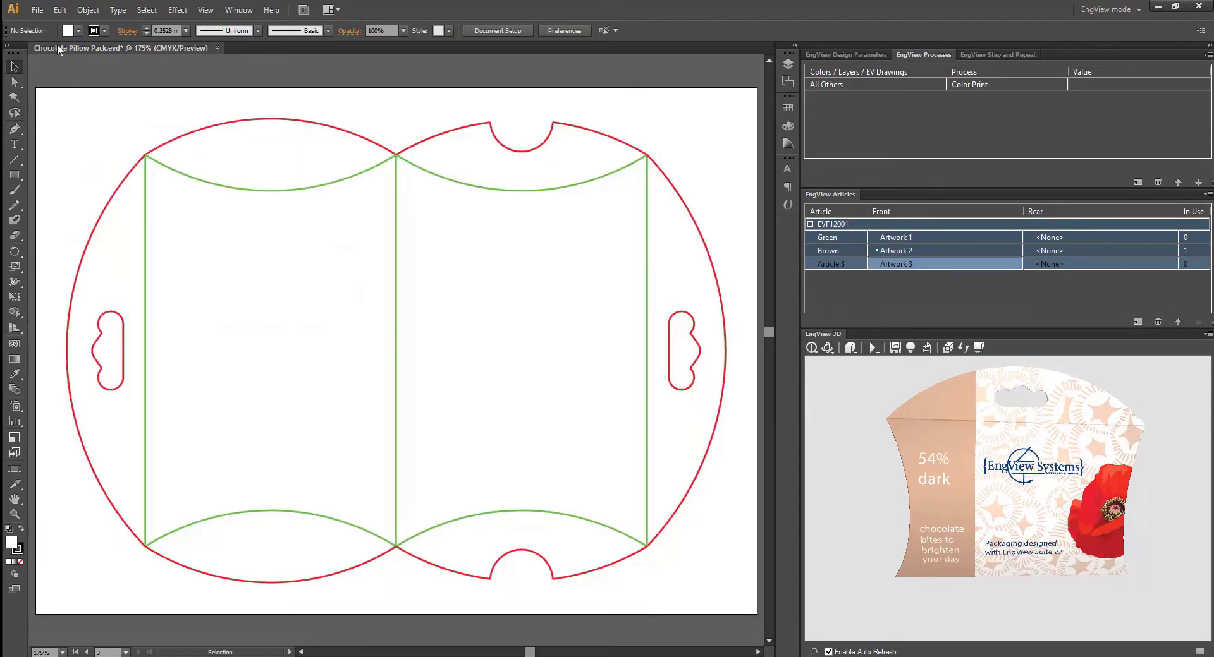
- Place the Chocolate Pink Design artwork on the Artwork 3 drawing and rename Article 3 as Pink
left_click(37, 9)
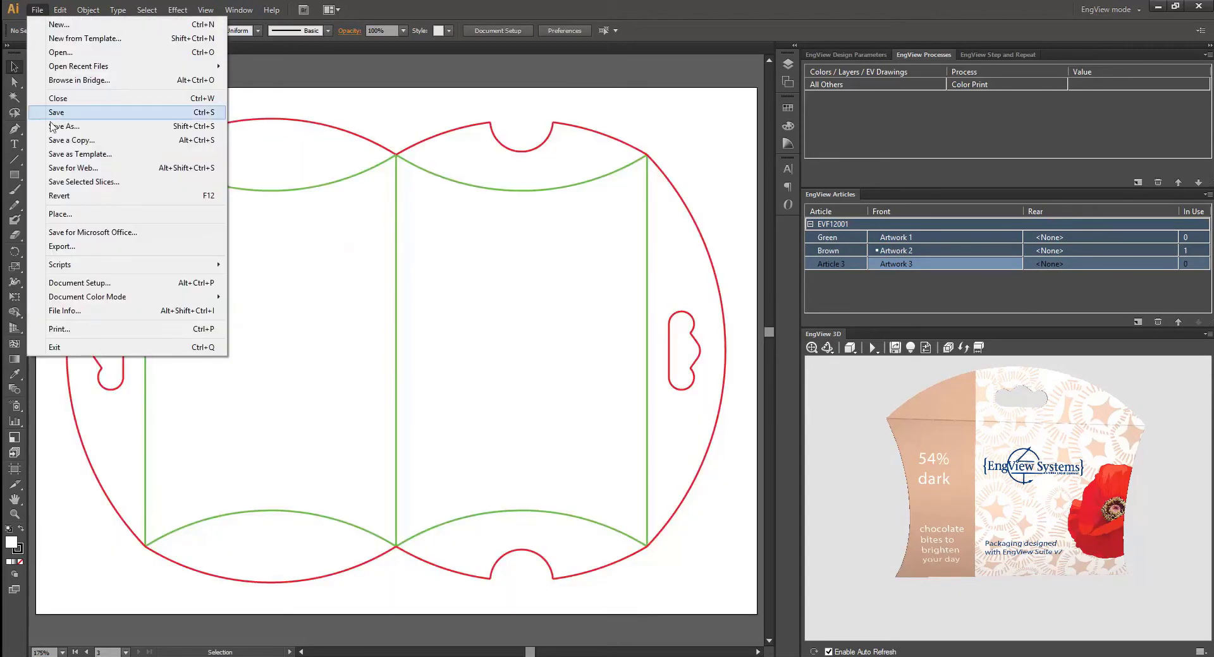
left_click(57, 214)
left_click(744, 451)
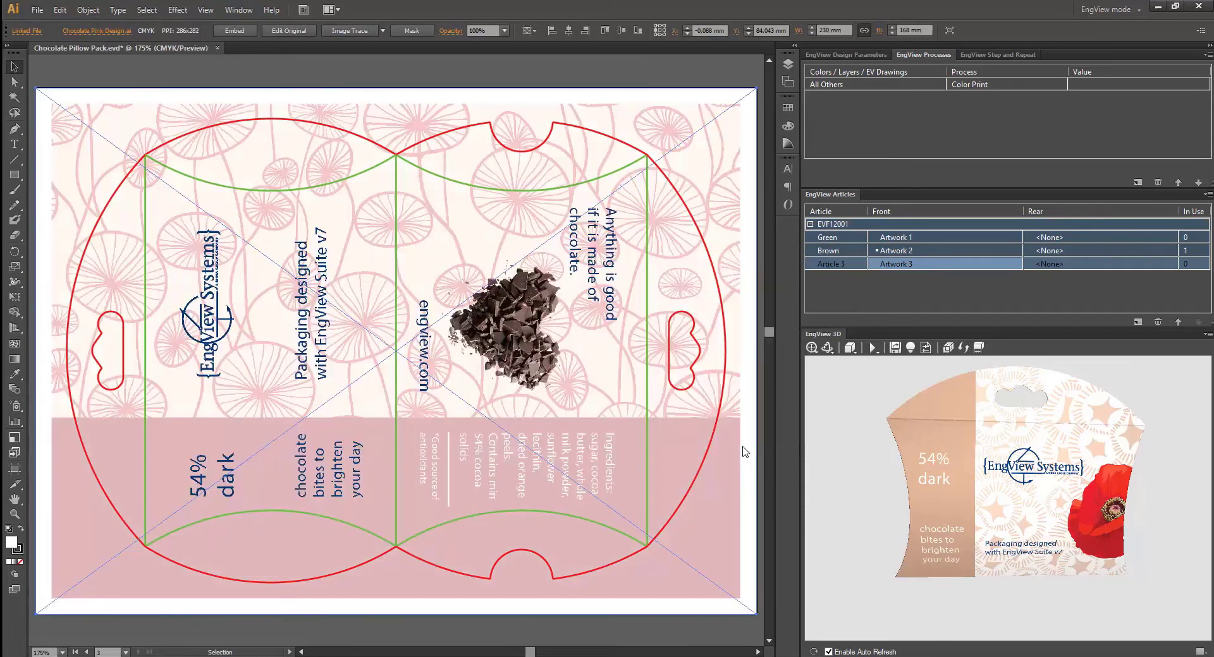
- Switch the 3D preview to the Pink article and turn the folded pack to show its front
left_click(1200, 651)
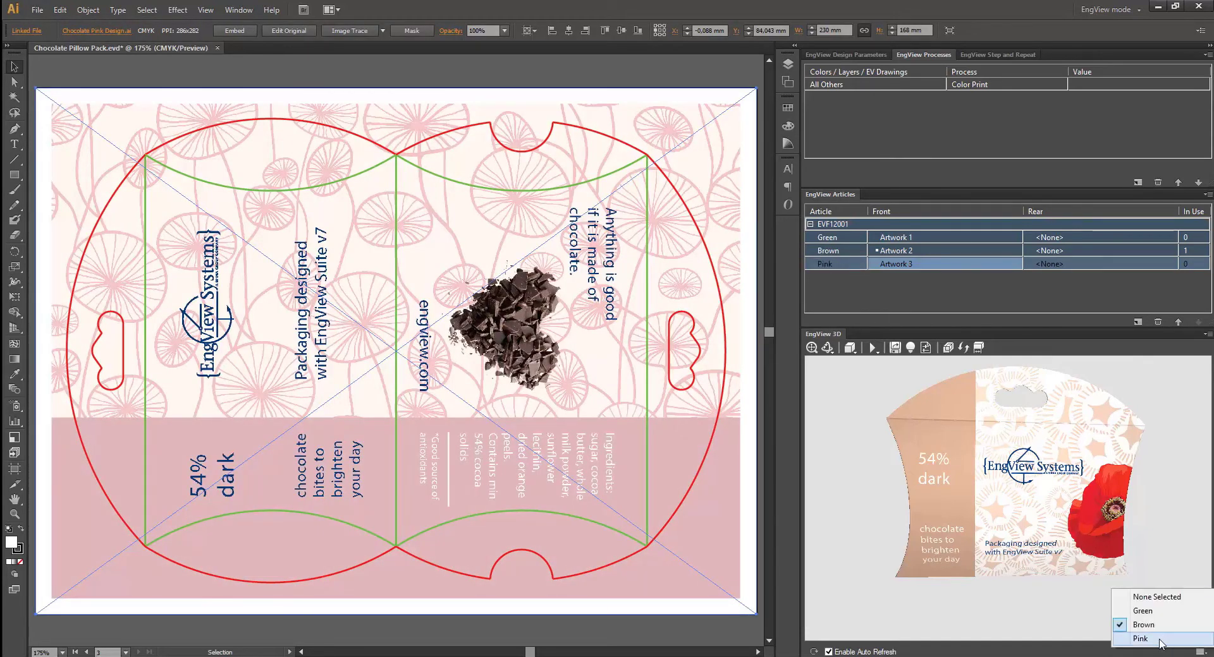
left_click(1147, 641)
left_click_drag(845, 512, 1006, 481)
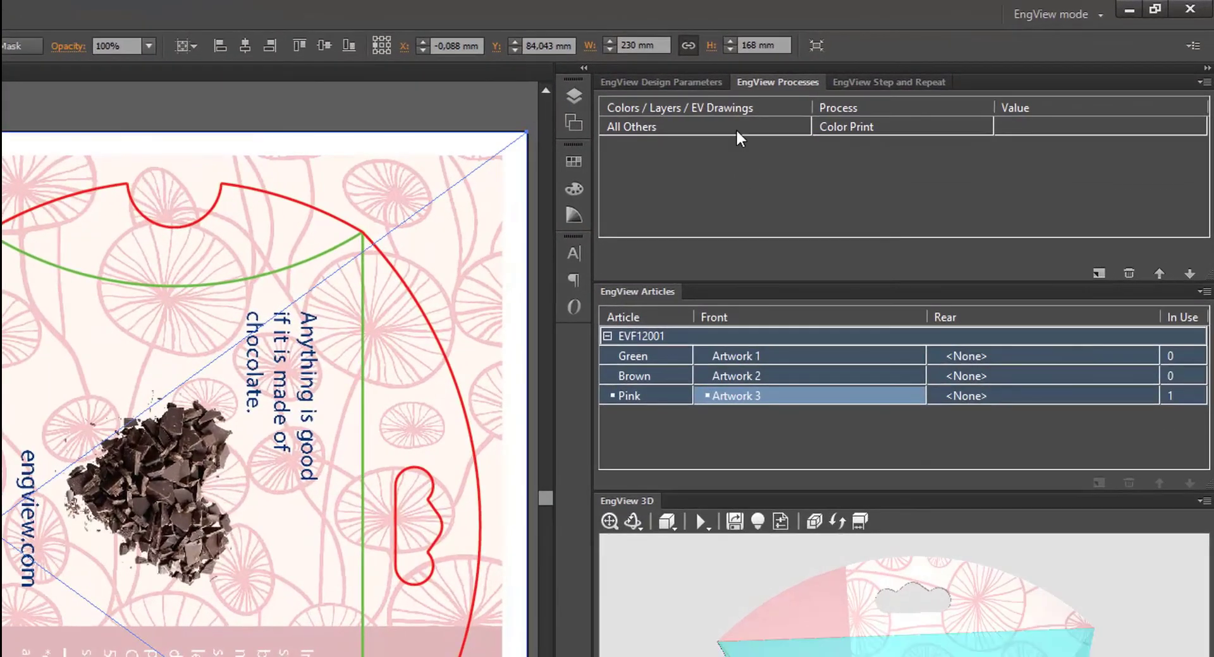
- Add a second process entry and give the Green article a new rear artwork named Backing
left_click(736, 131)
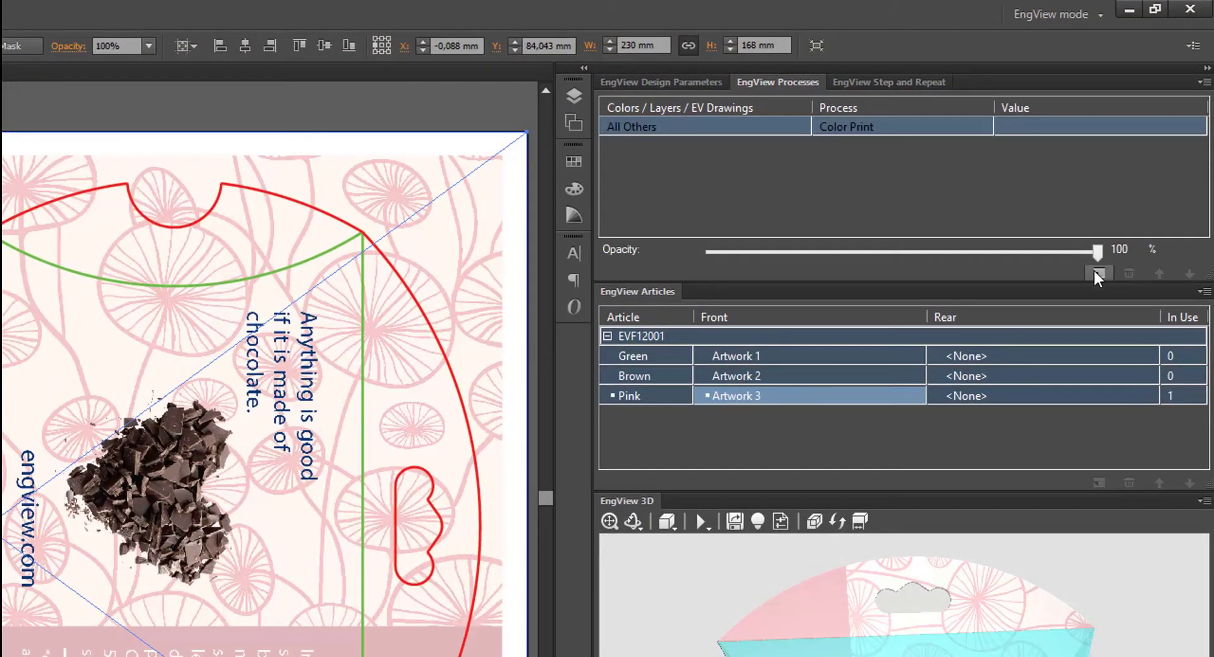
left_click(1097, 274)
left_click(1029, 359)
left_click(1029, 359)
left_click(1015, 407)
type("Ba")
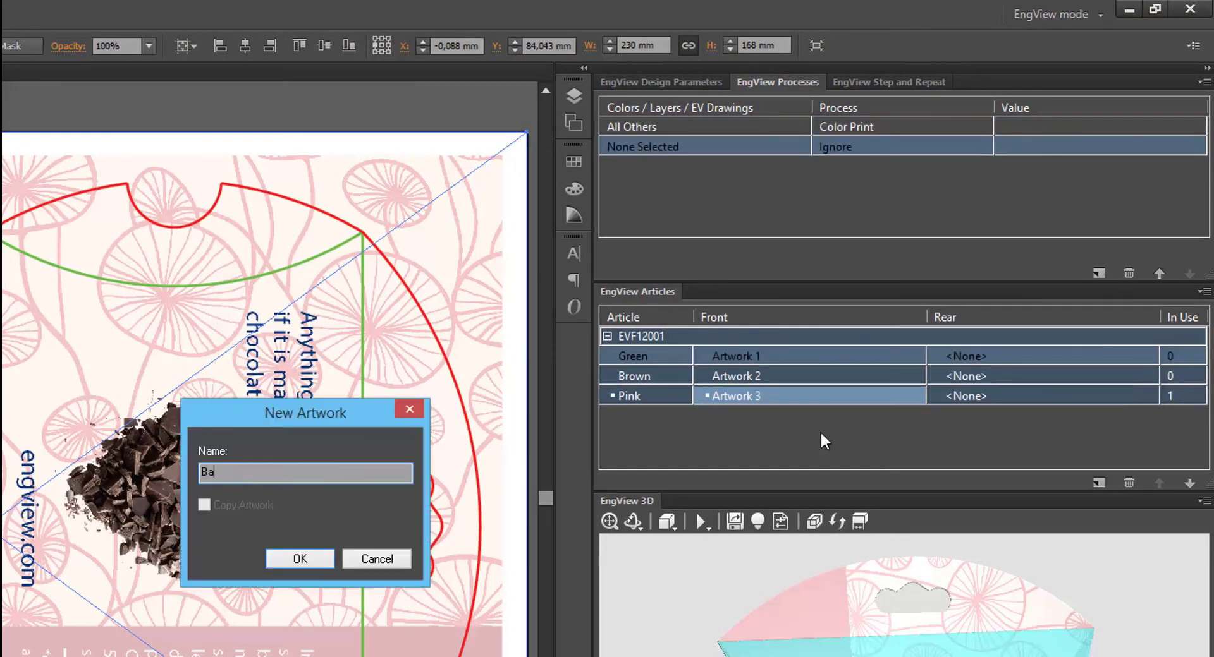
type("cking")
key("Return")
- Assign the 1 EVF12001.Rear.Backing drawing to the new process entry, with the Backing process and the value Silver cold foil
left_click(691, 146)
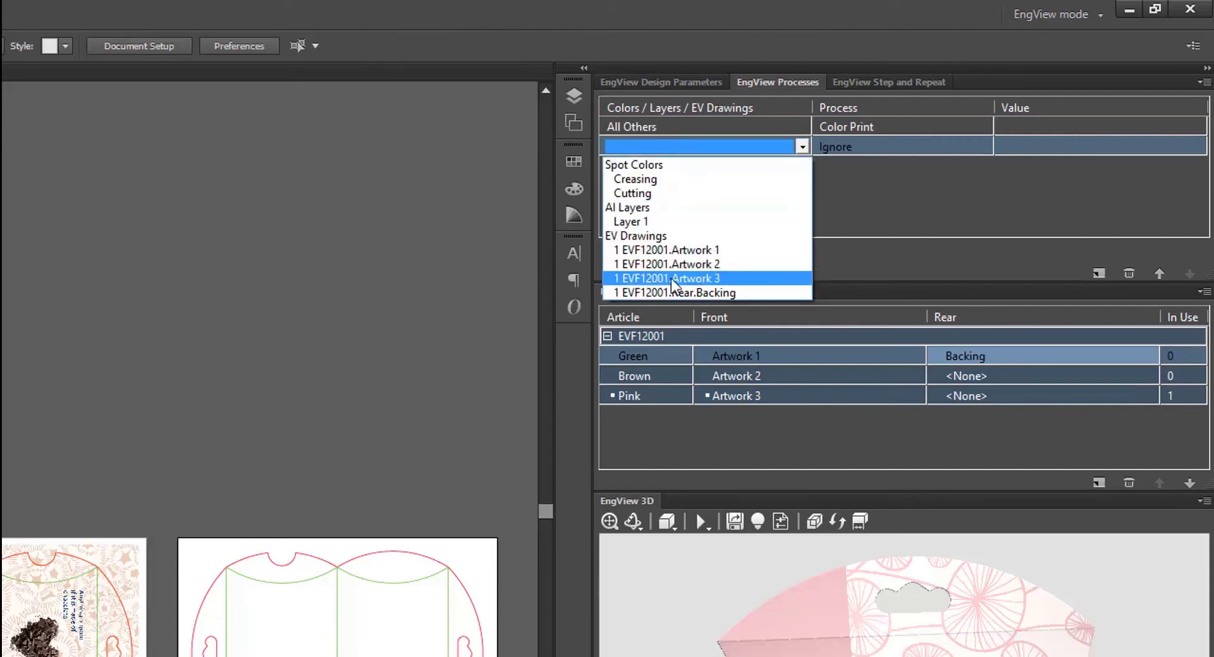
left_click(671, 294)
left_click(840, 147)
left_click(985, 146)
left_click(841, 192)
left_click(1078, 129)
left_click(1078, 128)
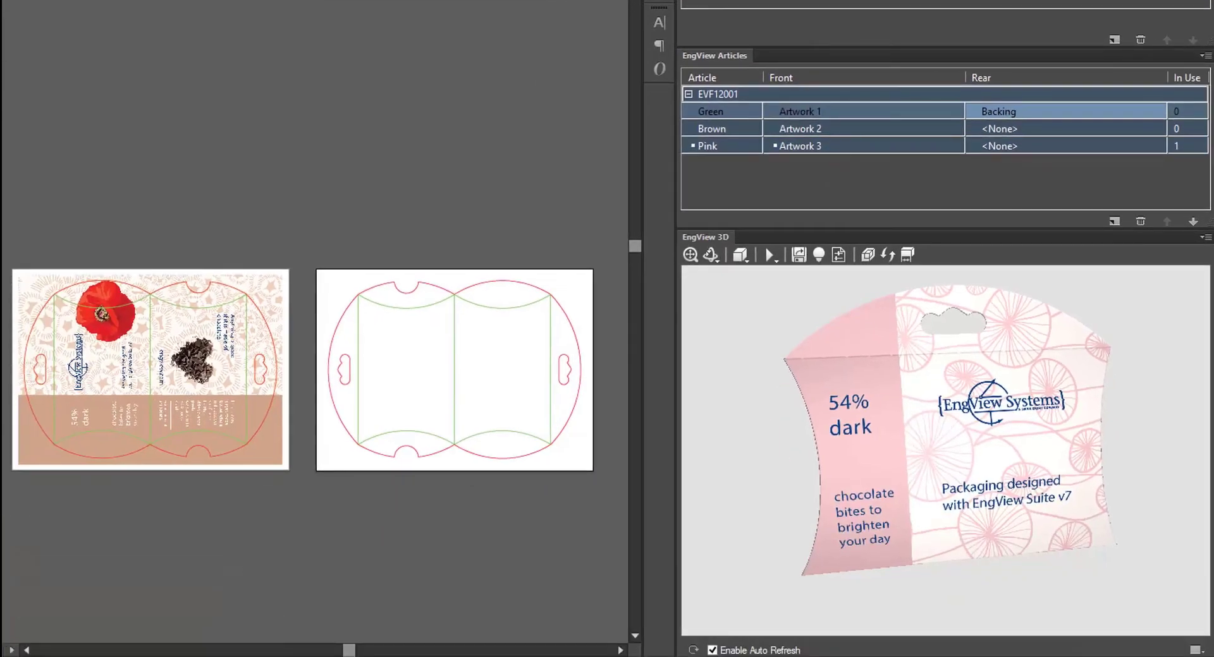
- Switch the 3D preview to the Green article and unfold the pack to expose its inside
left_click(1197, 649)
left_click(1113, 596)
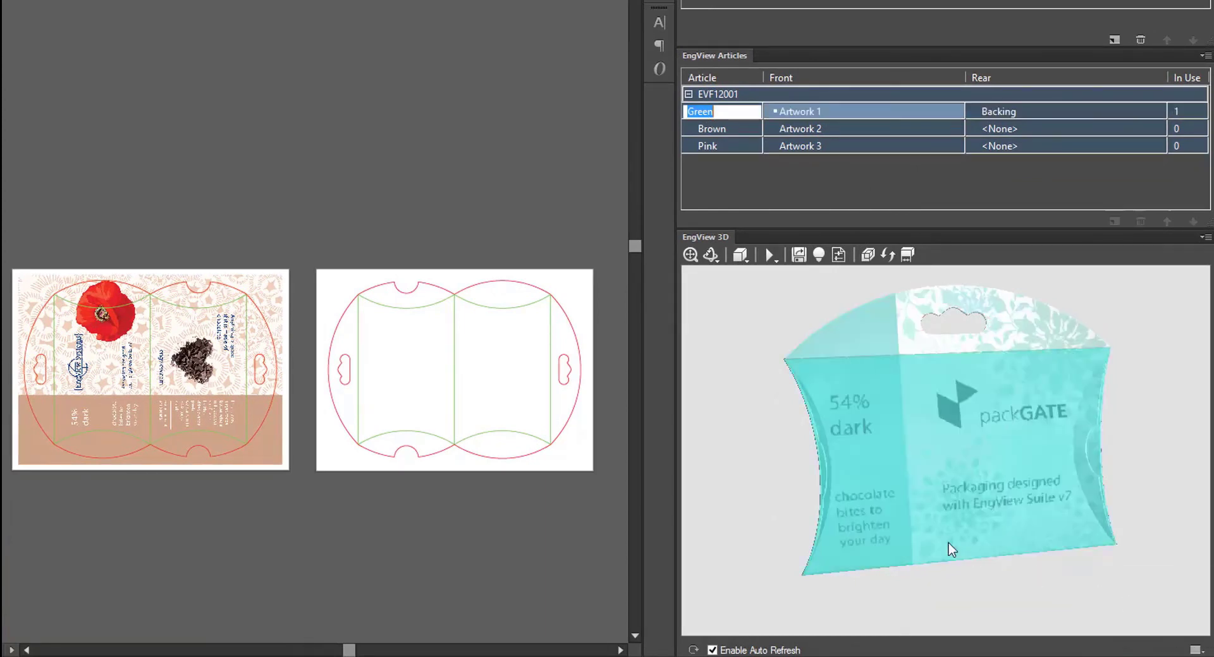
left_click(769, 256)
left_click(818, 331)
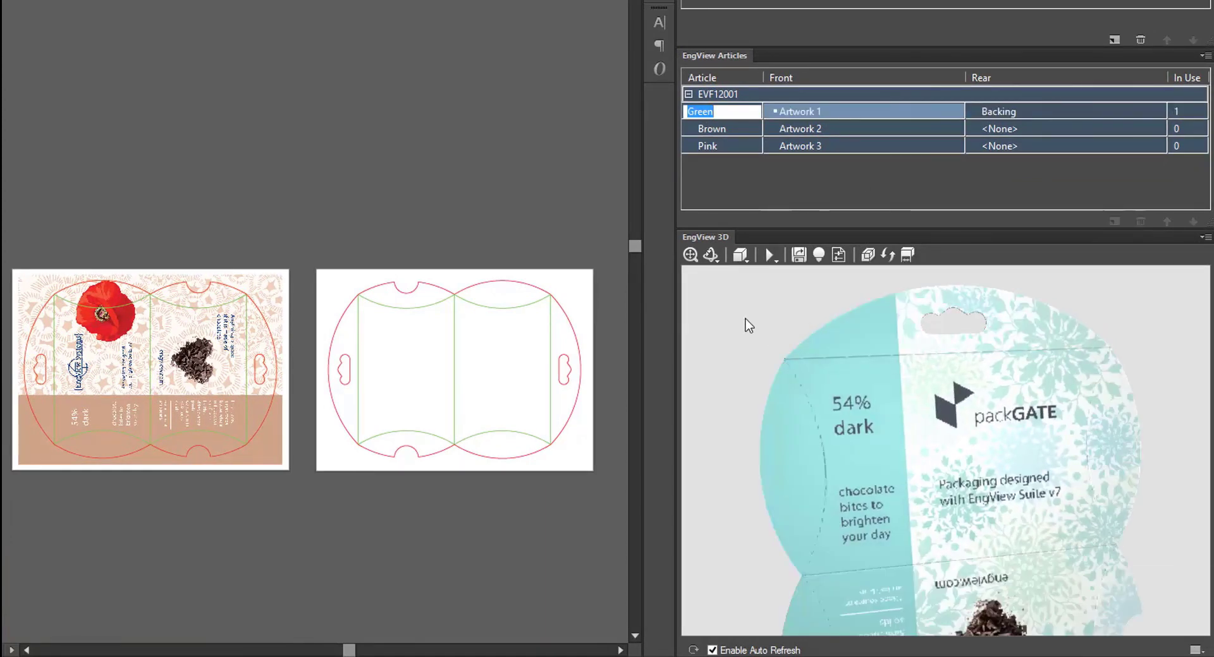
- Set Backing as the rear artwork of the Brown and Pink articles, and replay the folding in 3D with the Pink article
left_click(712, 127)
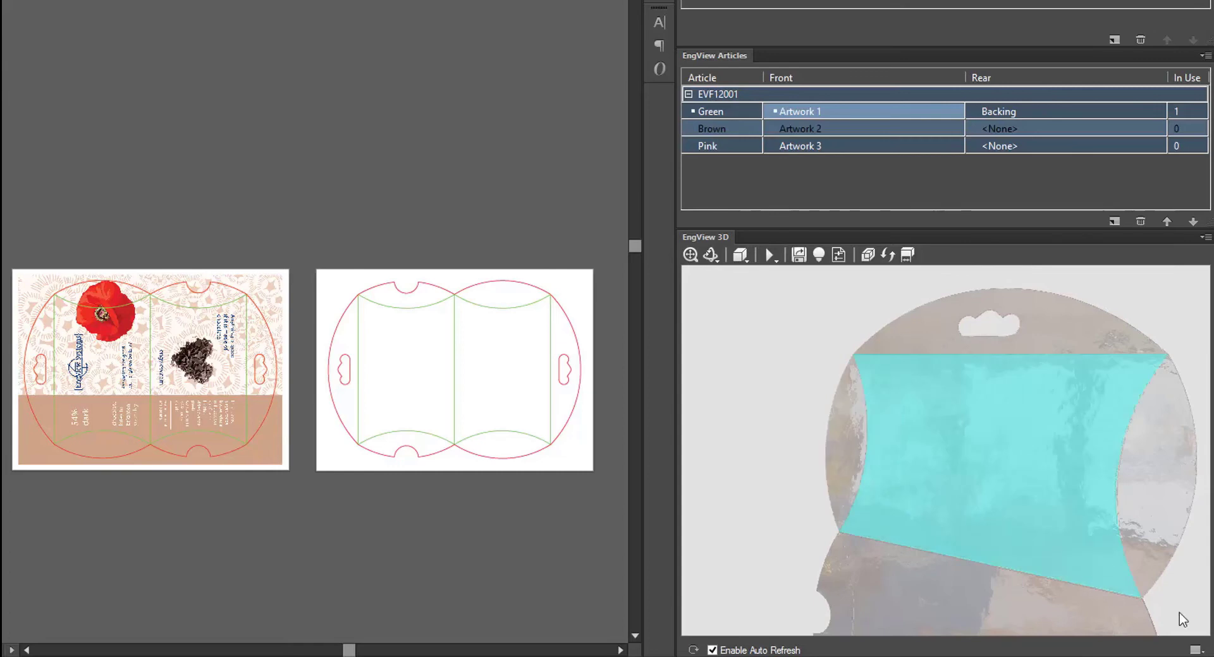
left_click(1197, 649)
left_click(1122, 627)
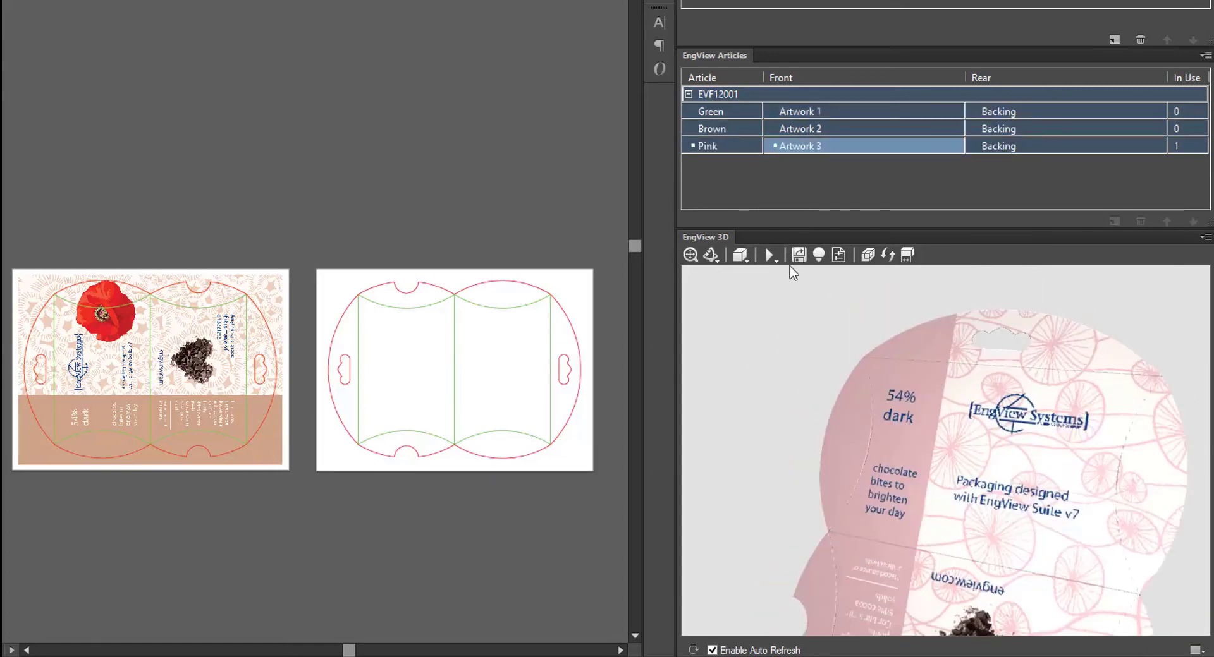
left_click(770, 256)
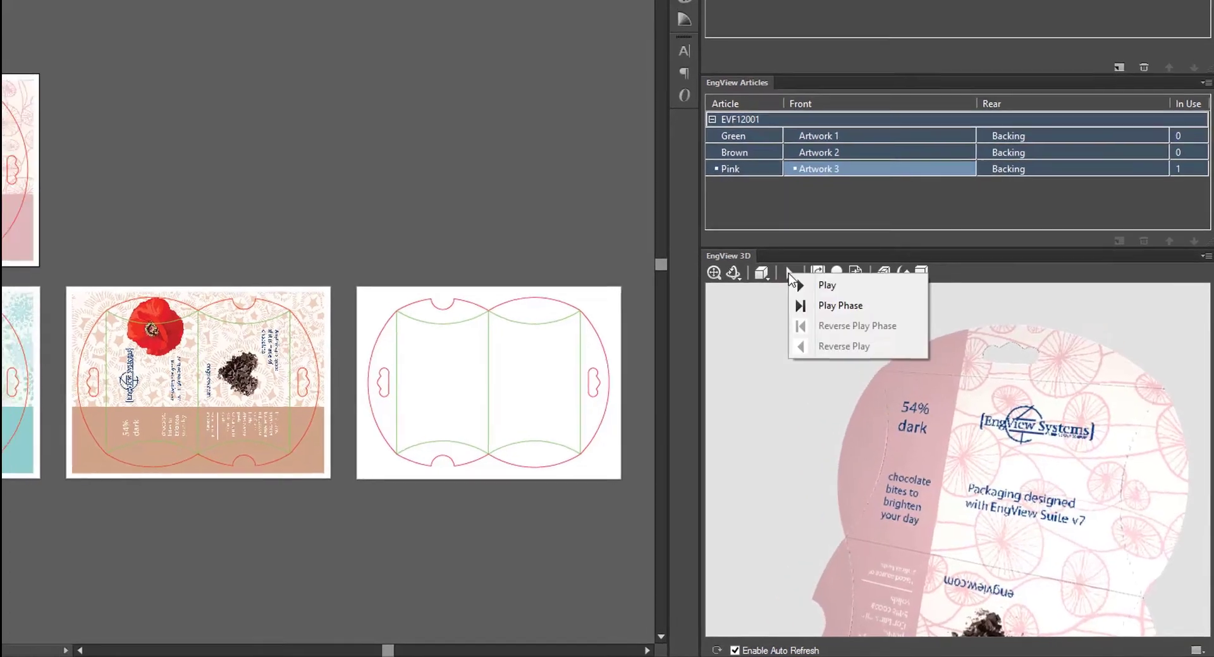
left_click(797, 275)
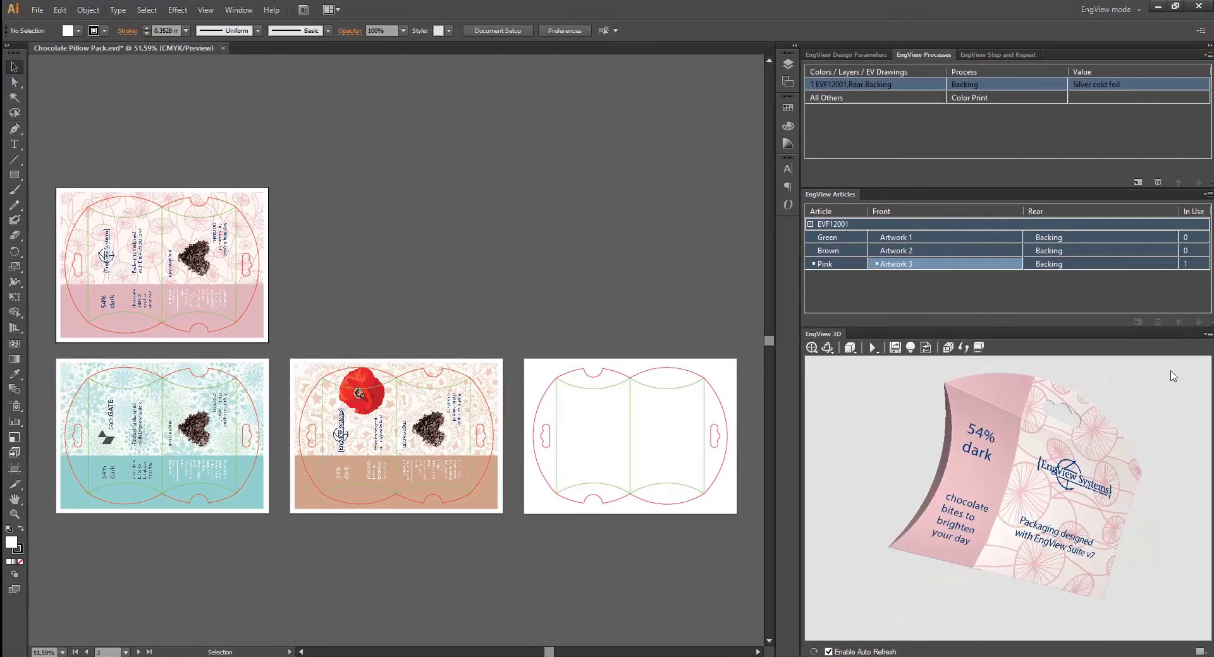
- Open the articles in EngView Package & Display Designer and create a new layout named Layout using the layout wizard
left_click(1206, 334)
left_click(1115, 340)
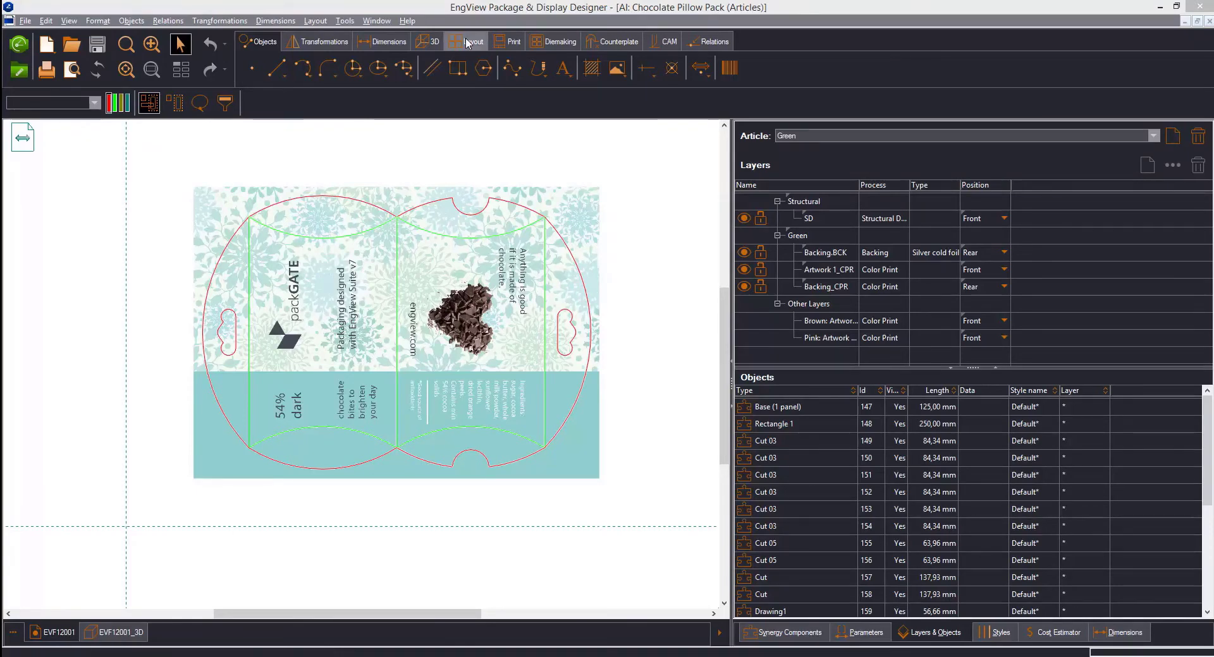
left_click(253, 73)
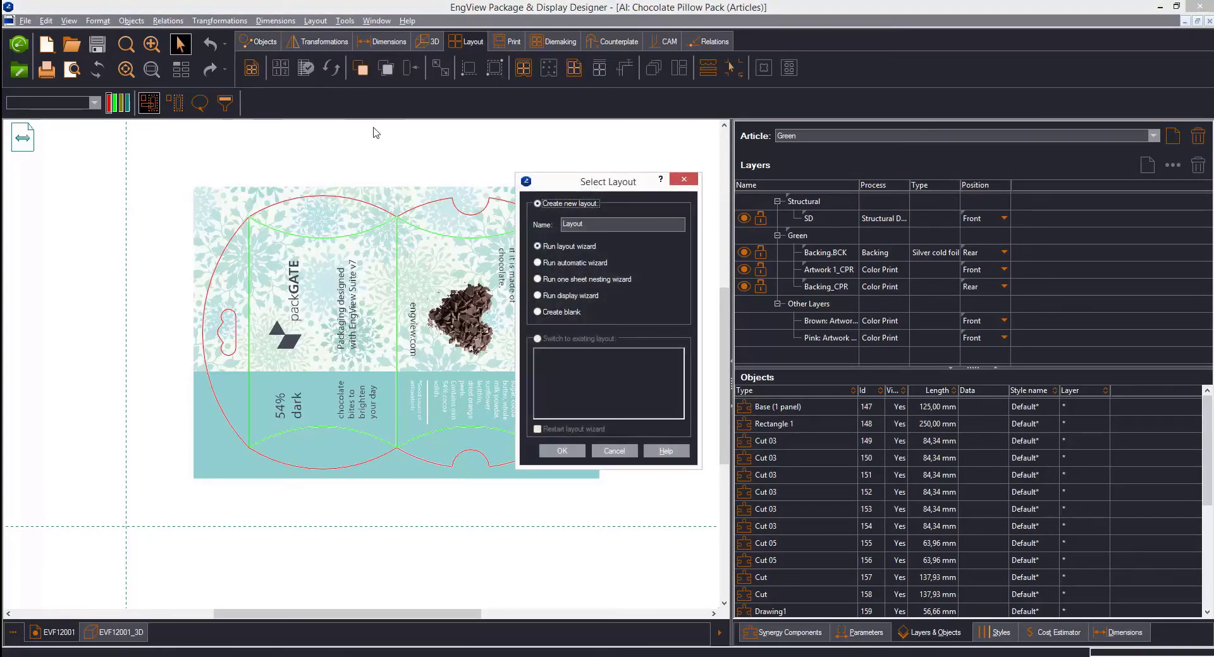
left_click(562, 453)
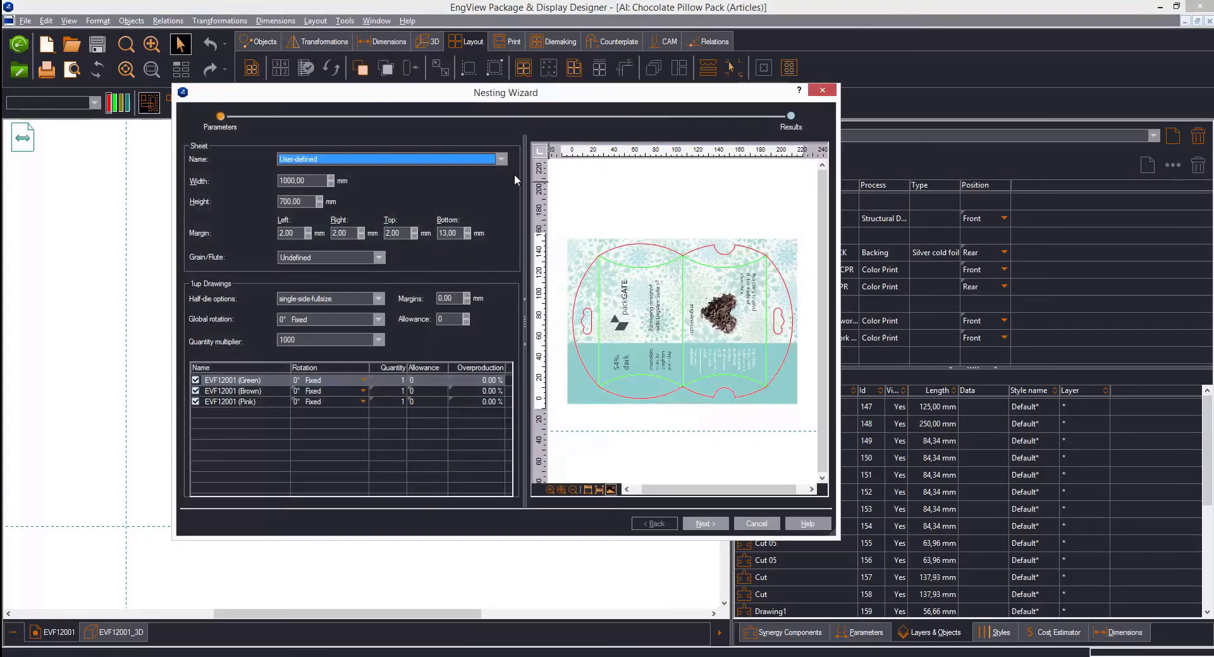
- Choose the Bobst SP 102/3/4 Fast sheet, 0° Fixed global rotation and 6 mm margins around the 1up drawings
left_click(500, 159)
left_click(422, 196)
left_click(373, 320)
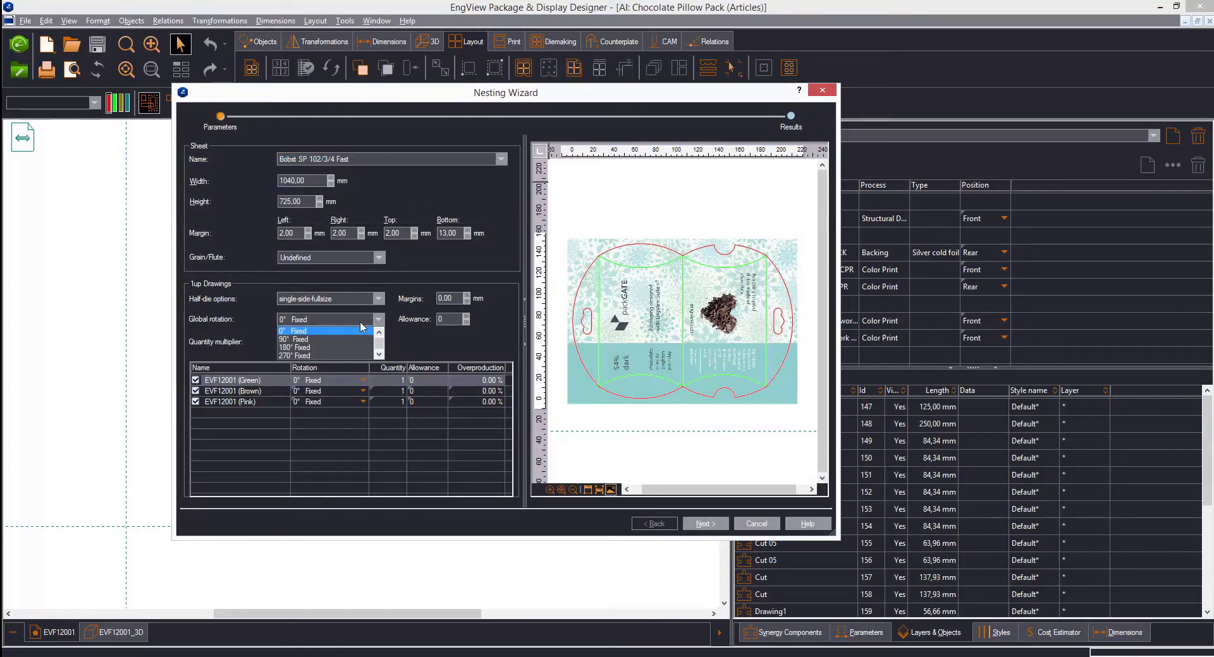
left_click(332, 330)
left_click(446, 298)
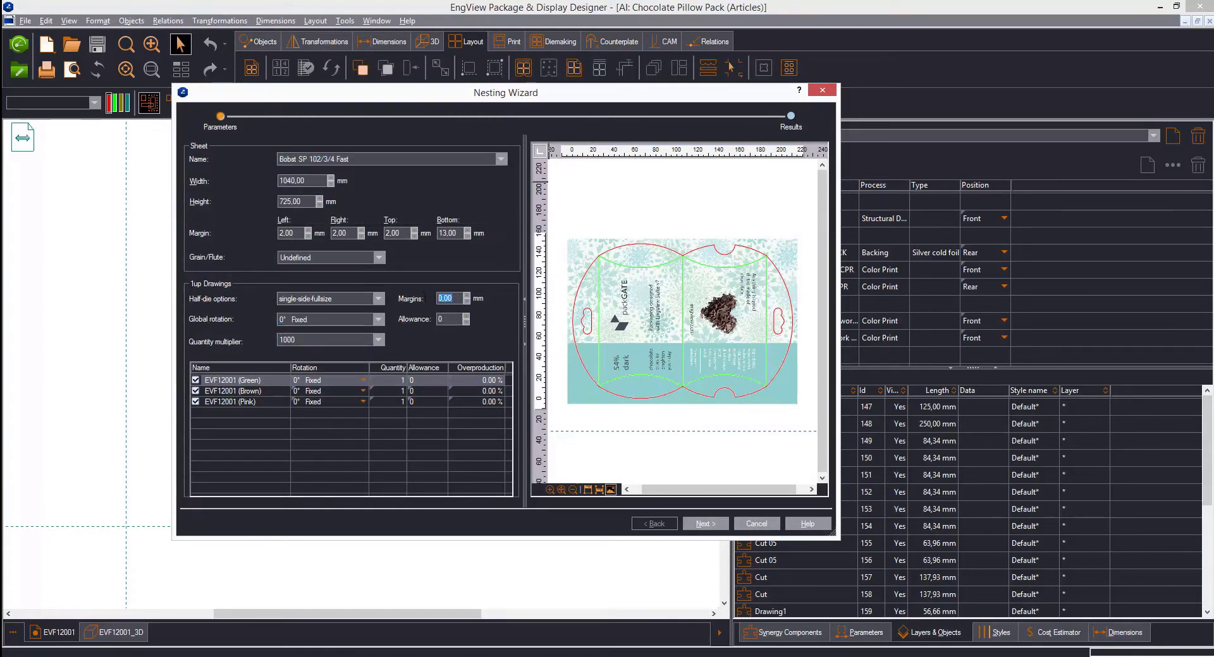
- Set the production quantities to 1100 for Green, 1360 for Brown and 1540 for Pink
type("00")
key("Return")
left_click(391, 390)
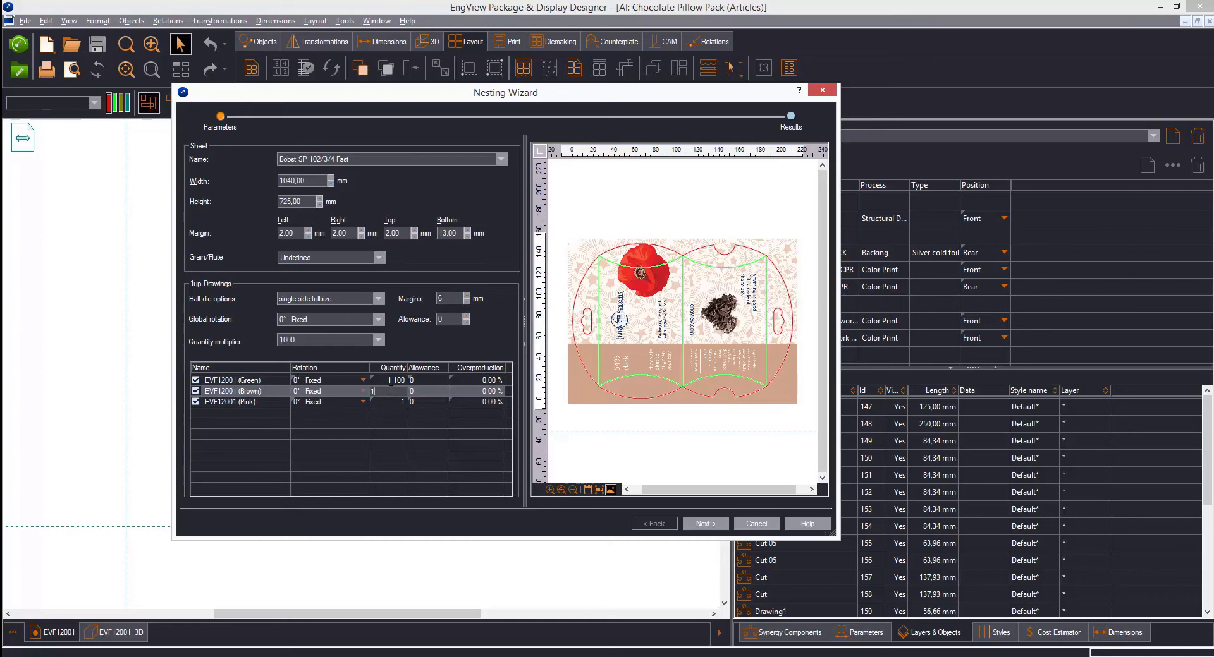
type("1.360")
left_click(387, 402)
type("1.5")
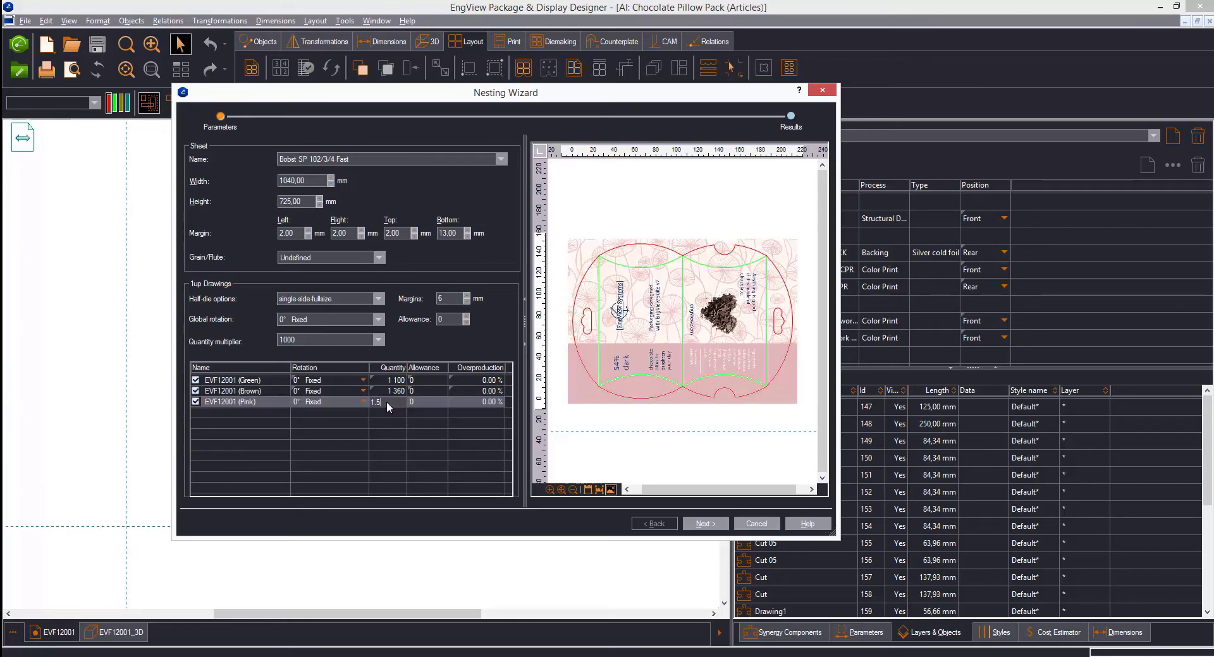
type("40")
key("Return")
- Calculate the nesting results and create the layout from the 308-sheet variant
left_click(704, 524)
left_click(287, 182)
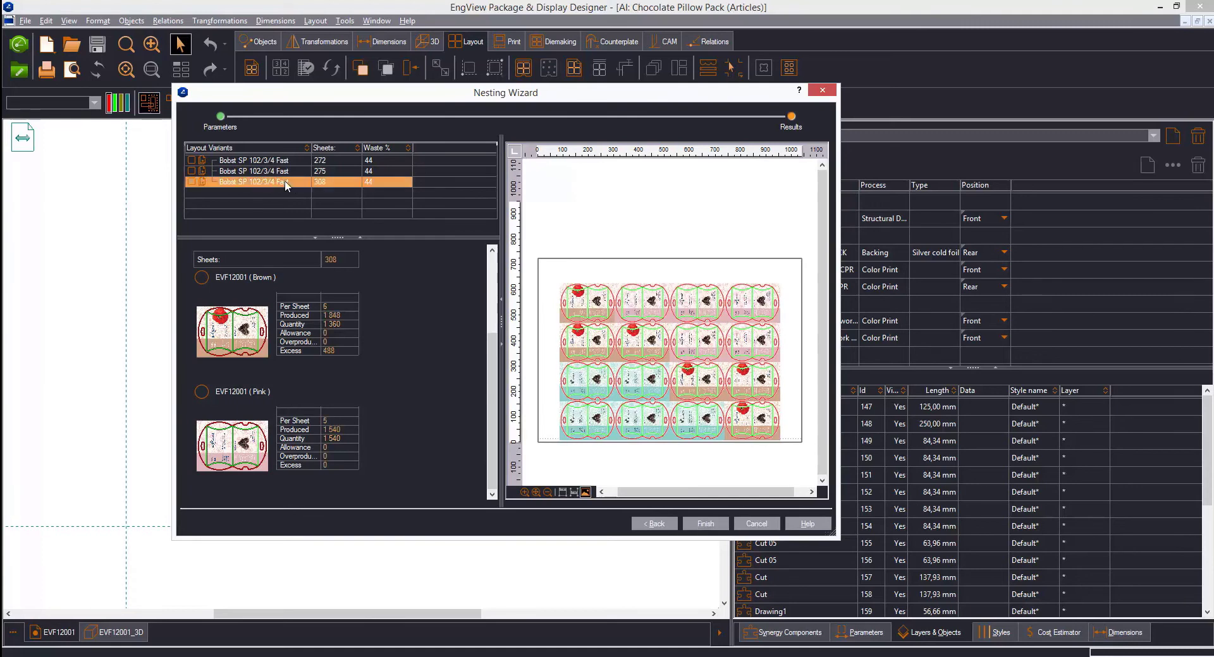
left_click(704, 524)
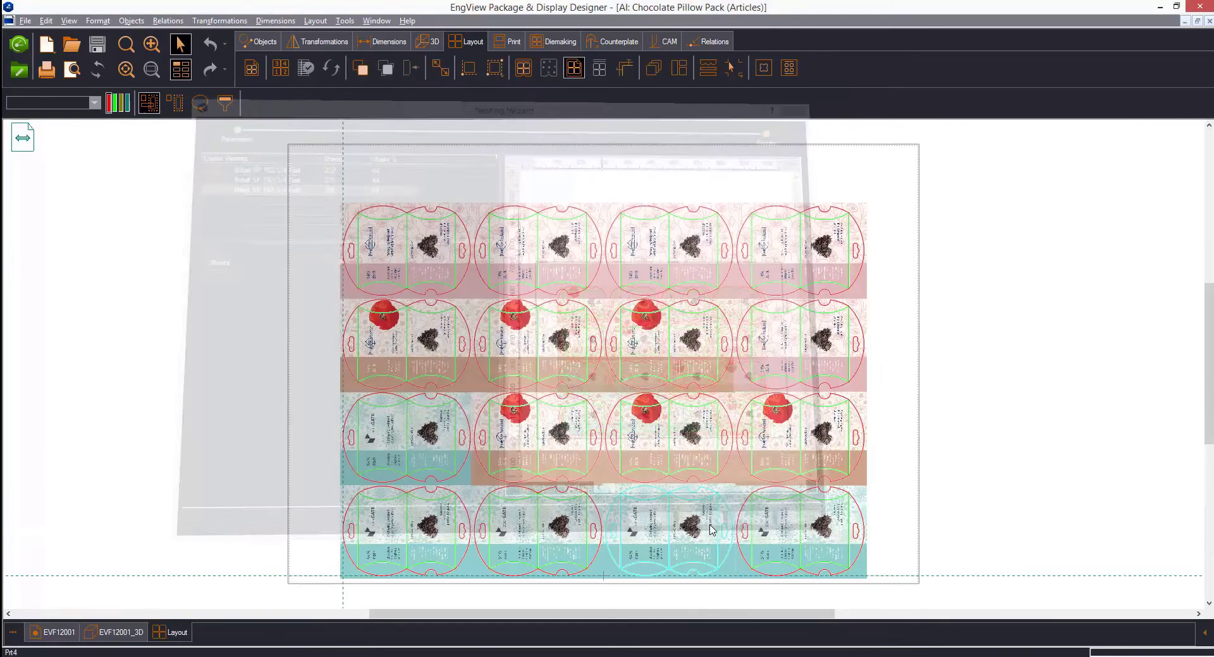
- Open the part statistics and apply the optimization hints that remove one Brown and one Green part from the layout
left_click(1205, 634)
left_click(832, 231)
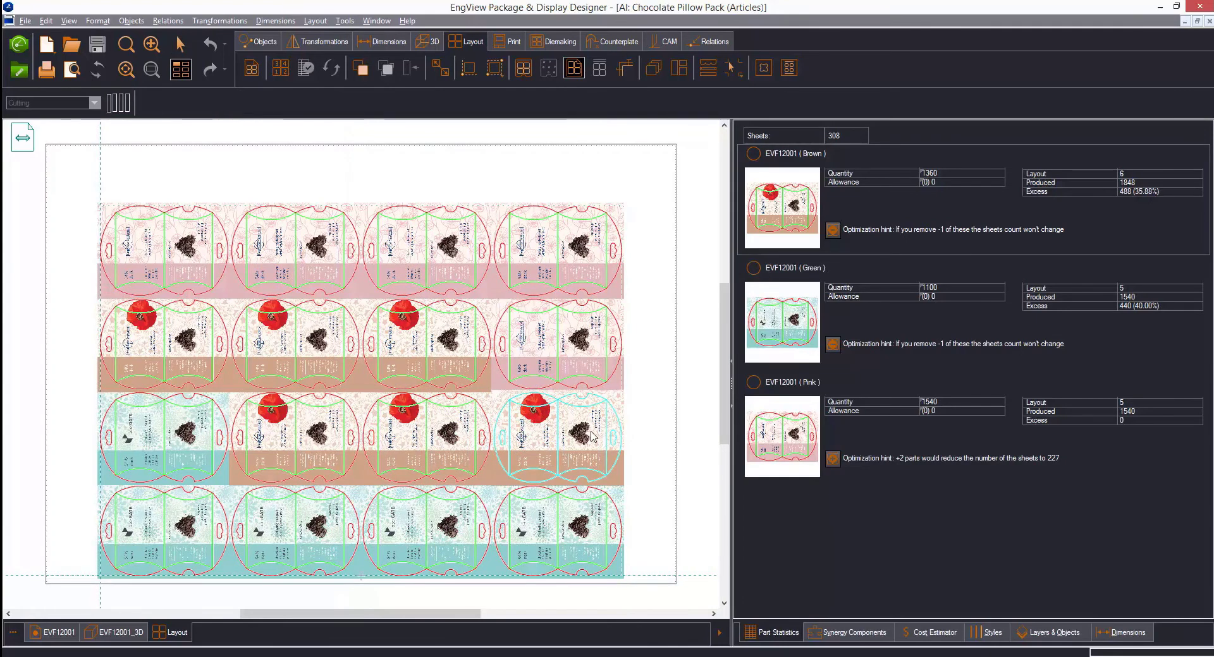
left_click(833, 345)
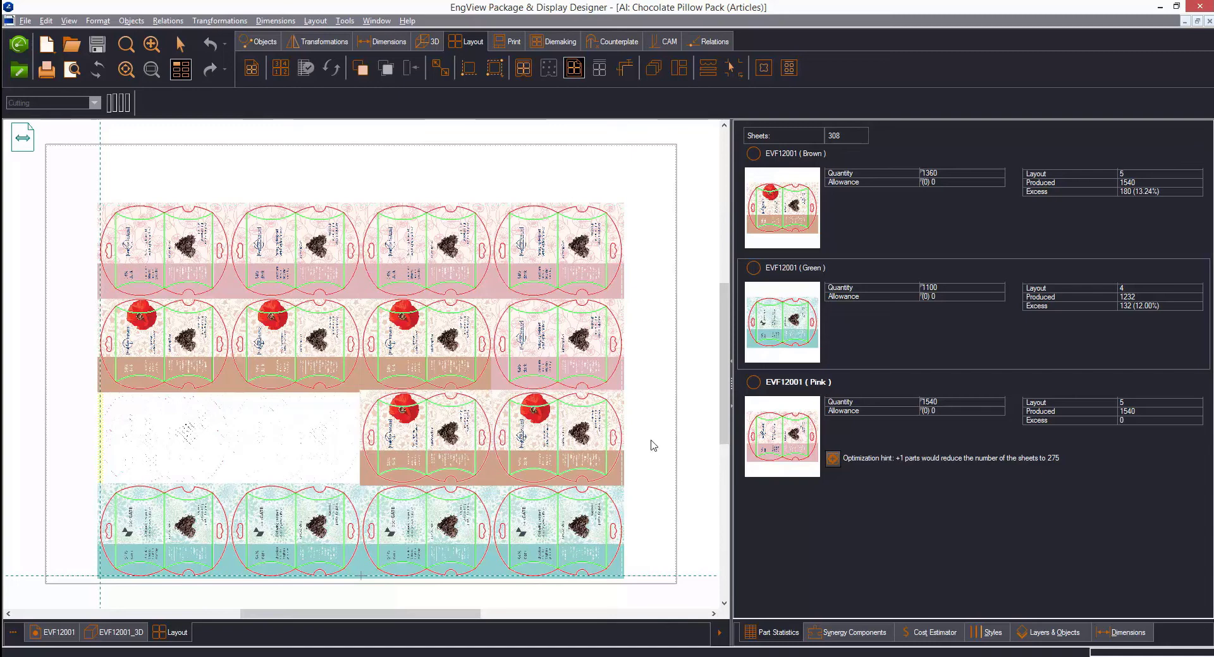
- Fill the two empty spots on the sheet with one extra Pink part and one Green part, using a gap of 6
left_click(836, 457)
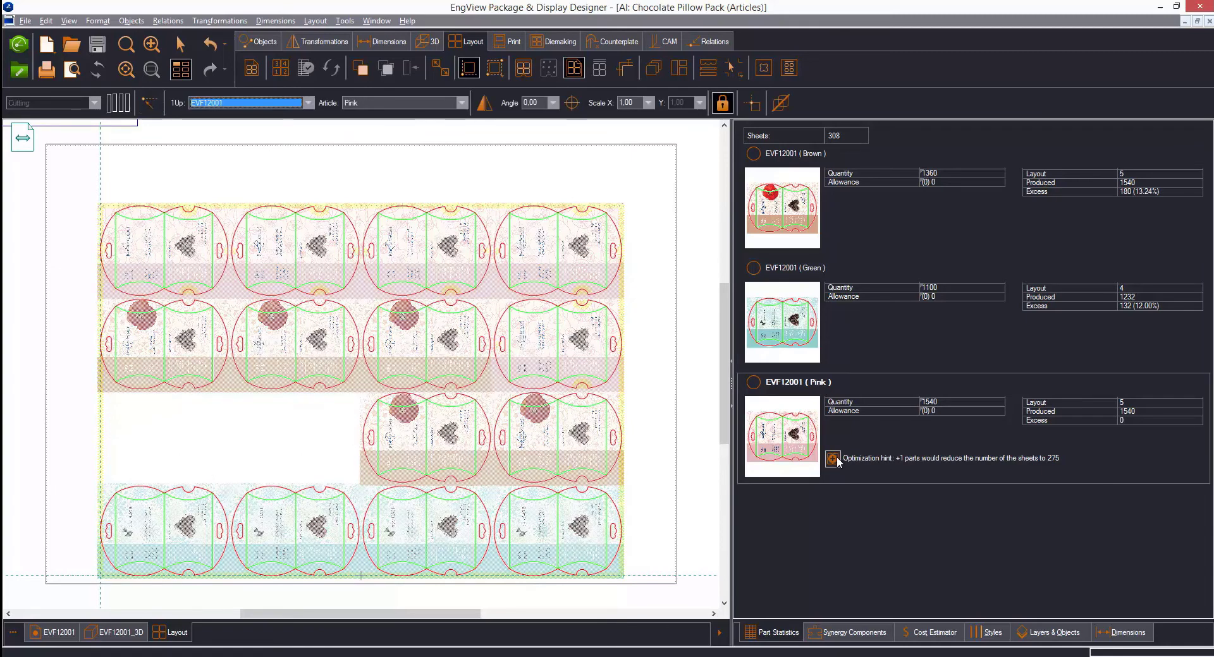
left_click(783, 111)
type("6")
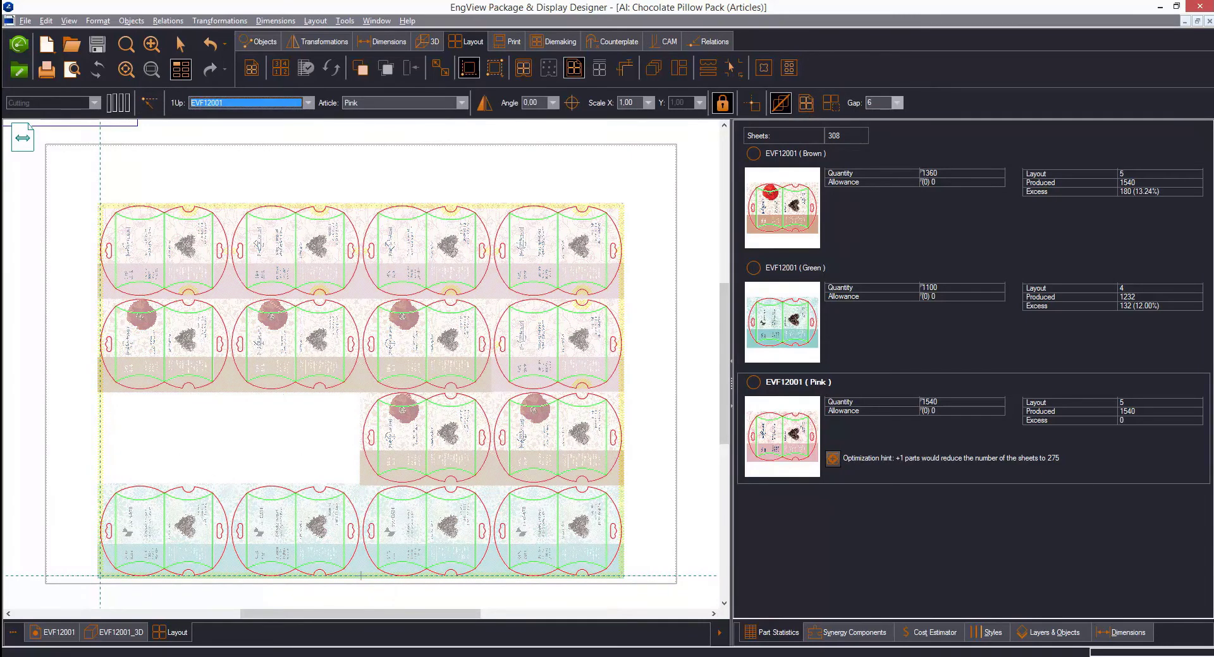
left_click(255, 433)
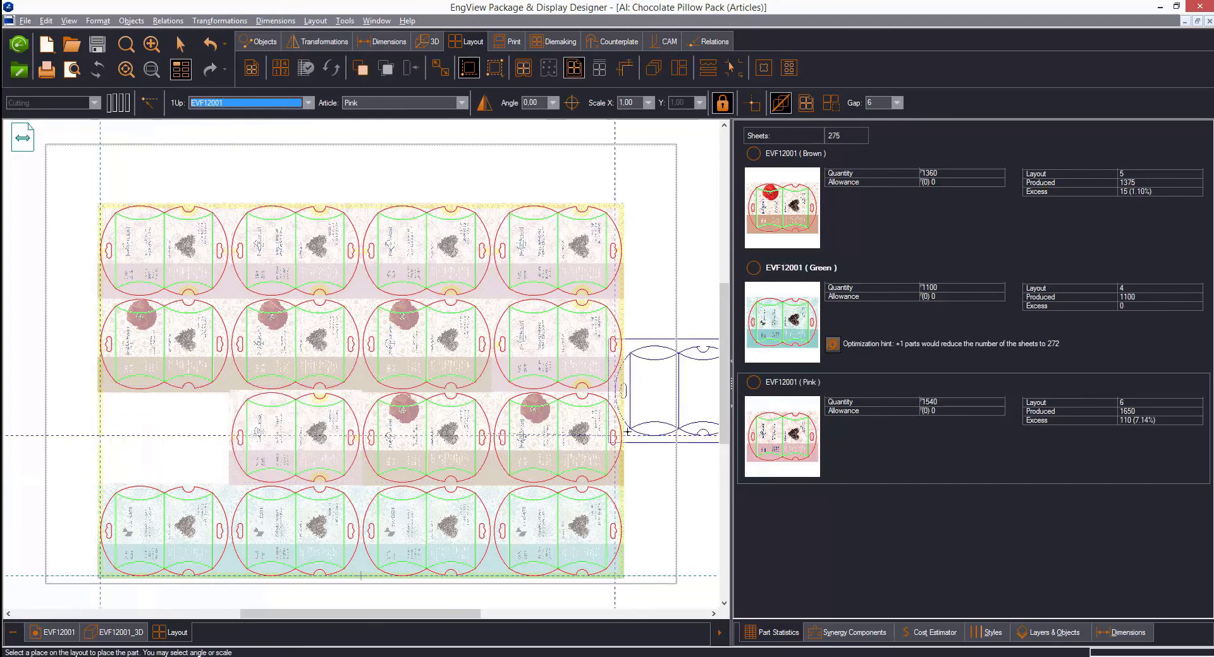
left_click(187, 436)
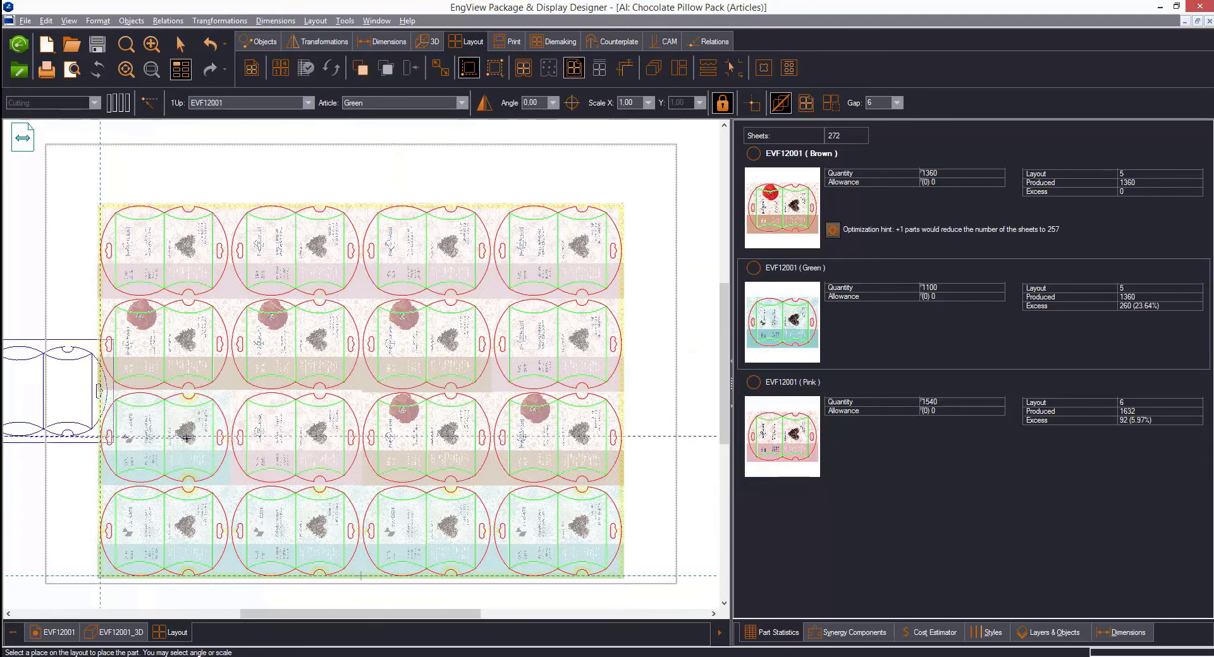
- Swap the Pink part in the third row with the Brown part at the end of the same row
left_click(440, 68)
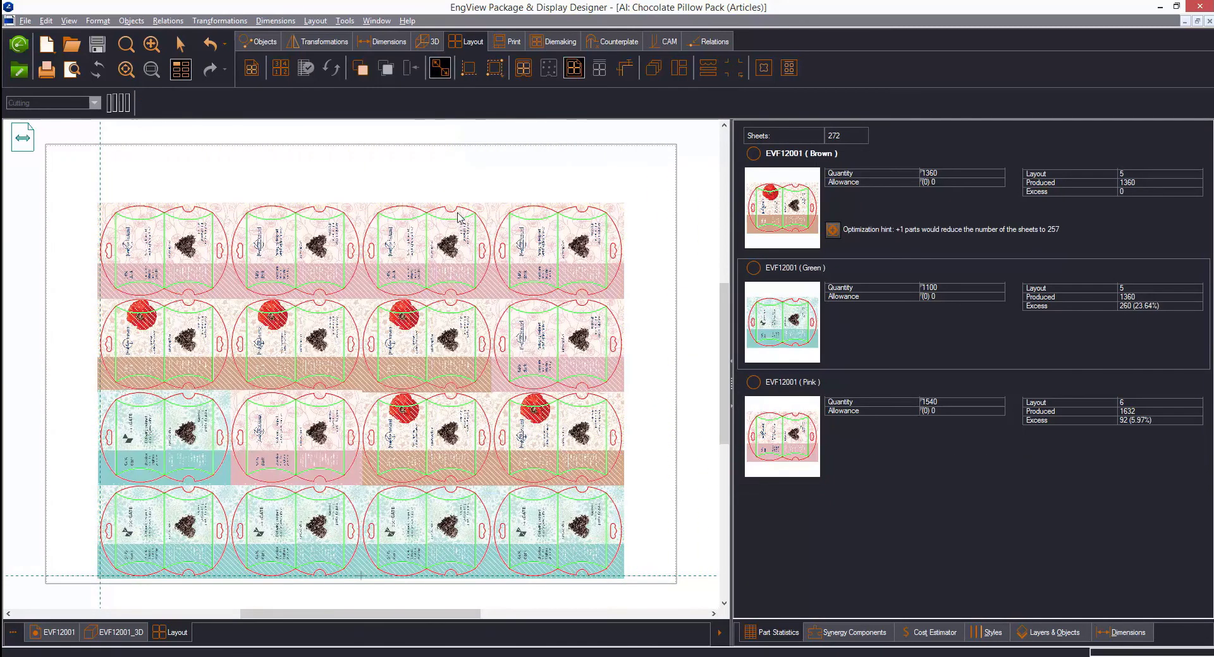
left_click(319, 449)
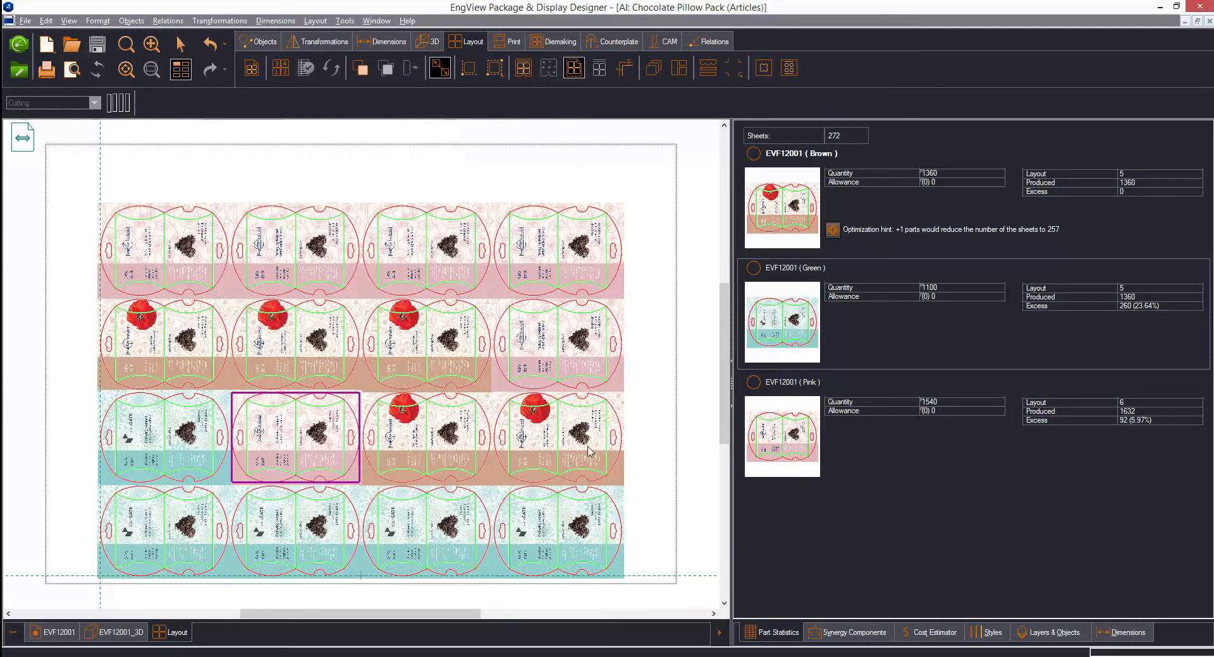
left_click(592, 450)
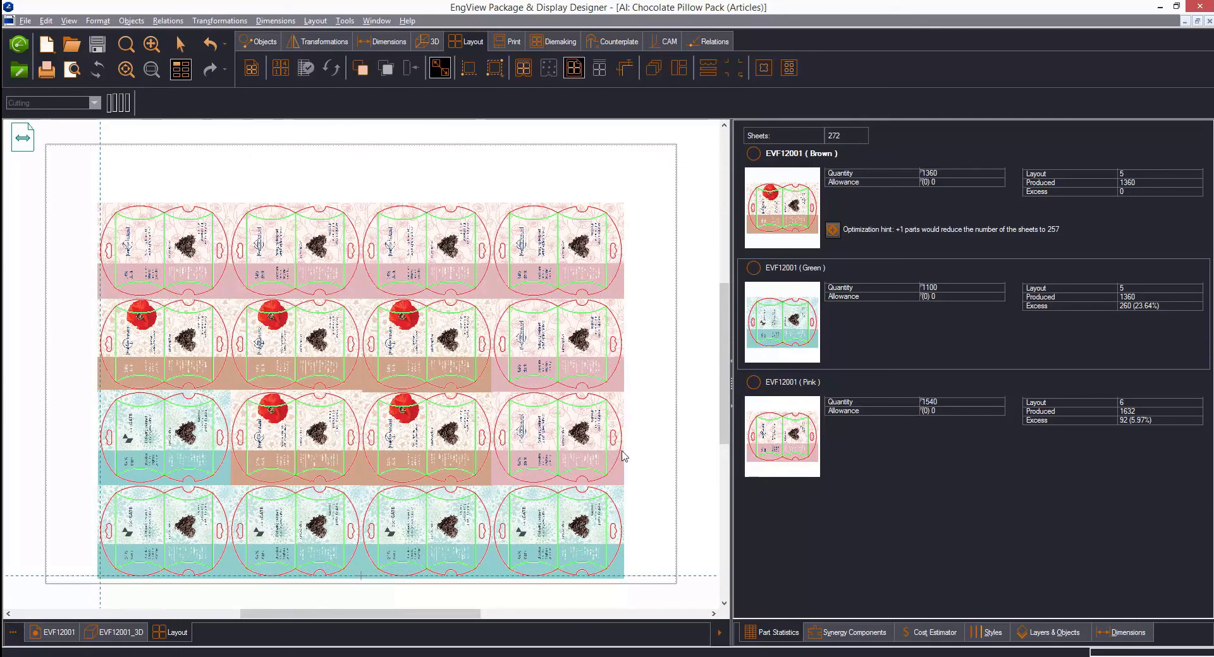
left_click(184, 182)
- Close the Package & Display Designer project, saving its changes, and return to Illustrator
left_click(1199, 6)
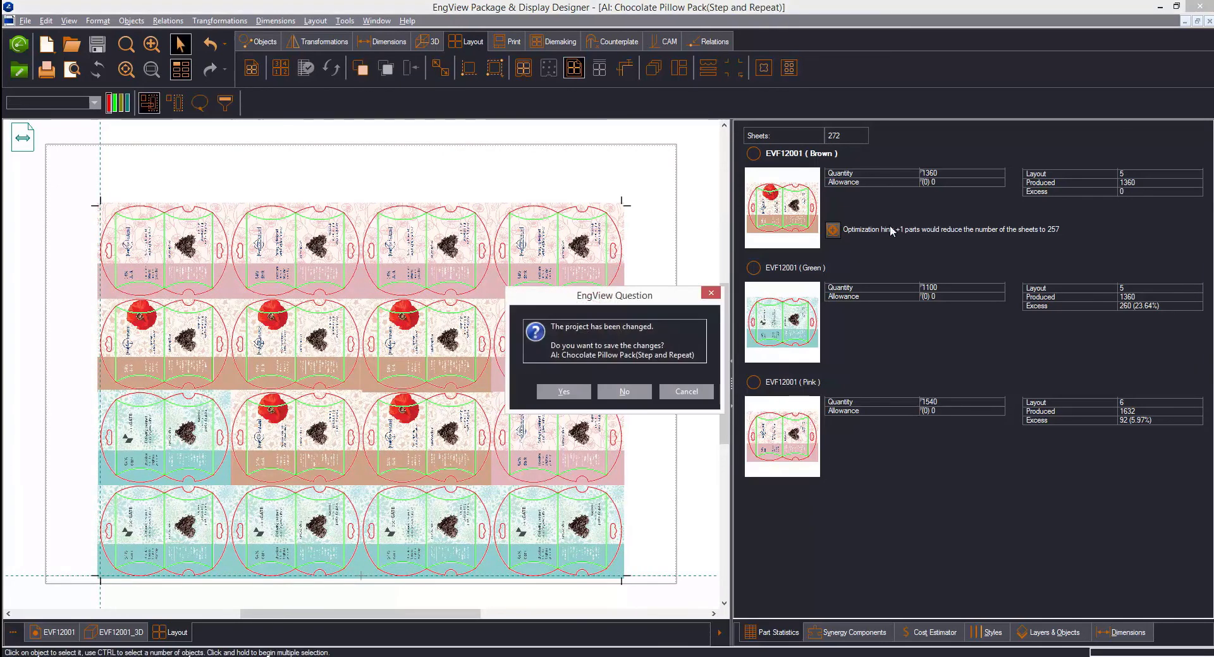
left_click(564, 392)
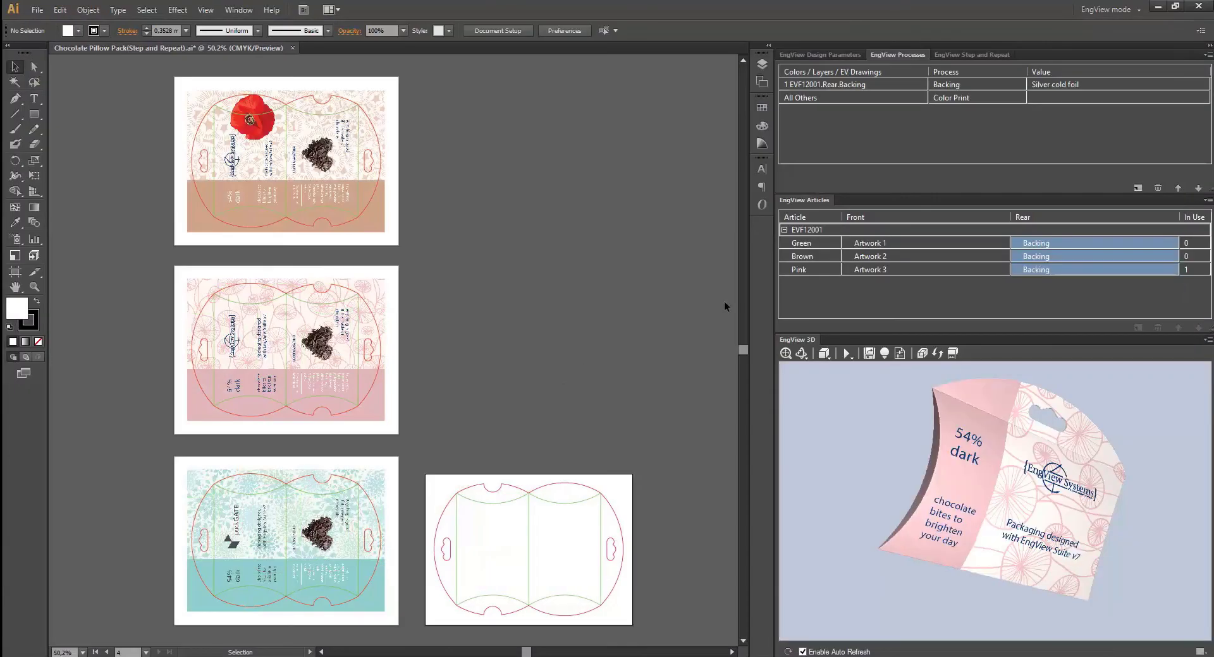
- Generate the step-and-repeat artwork document from the saved Layout, with bleed generated by offset
left_click(998, 55)
left_click(791, 81)
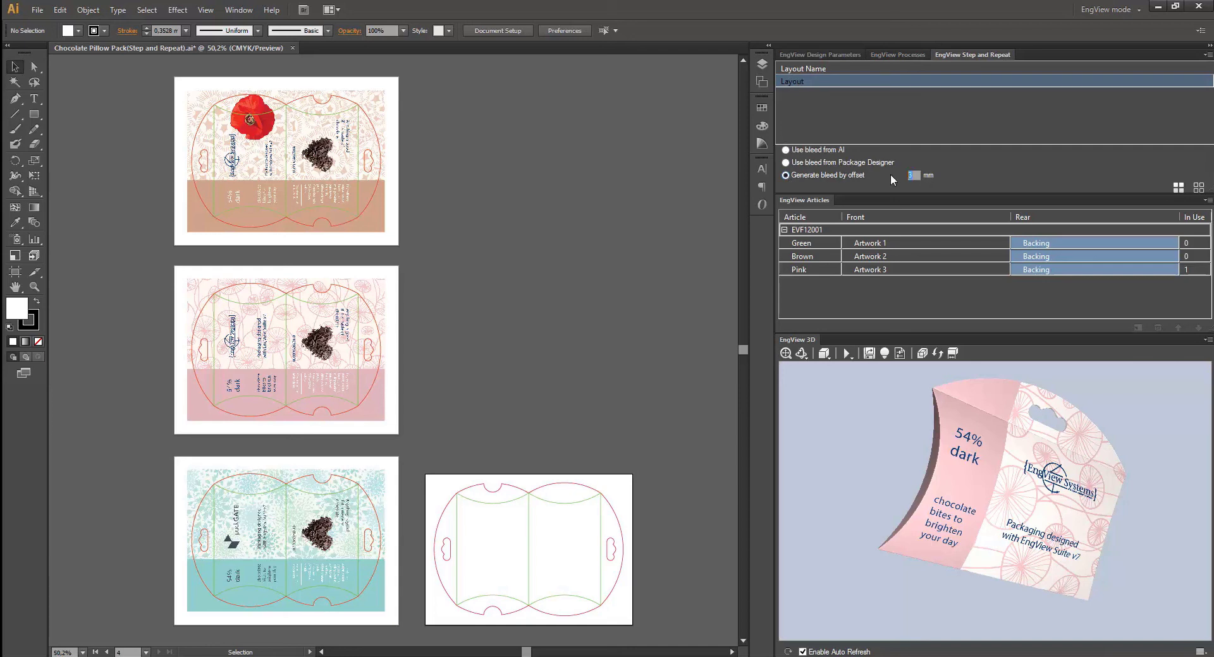
left_click(1177, 188)
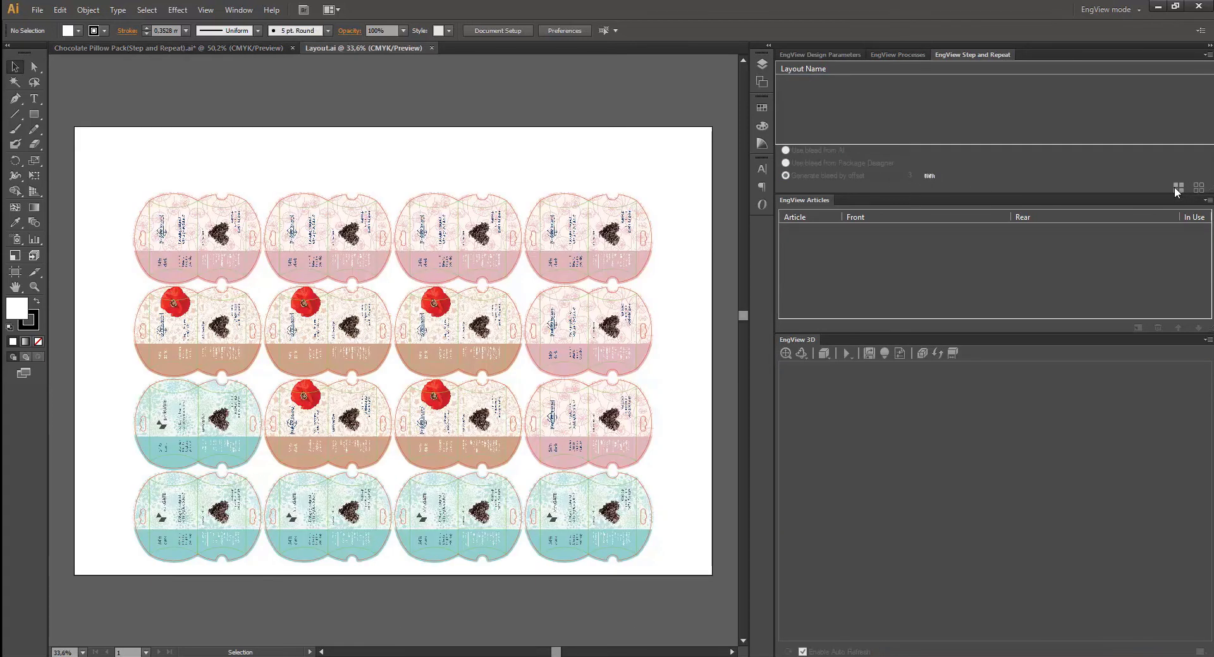